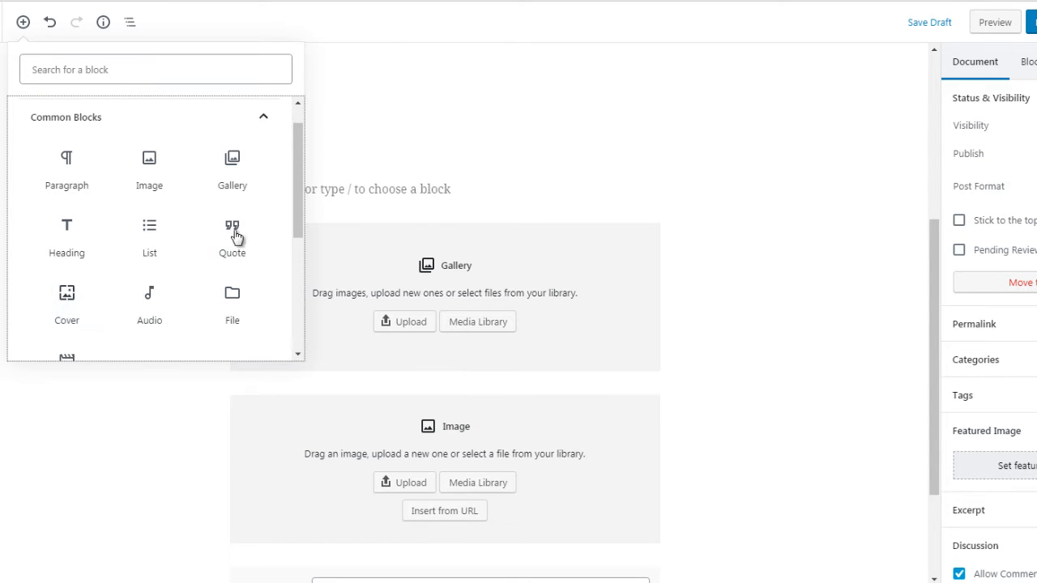
Step: Insert a paragraph block in the empty spot between the bulleted list and the gallery block
mouse_move(297, 221)
left_mouse_down()
mouse_move(298, 239)
mouse_move(296, 219)
left_mouse_up()
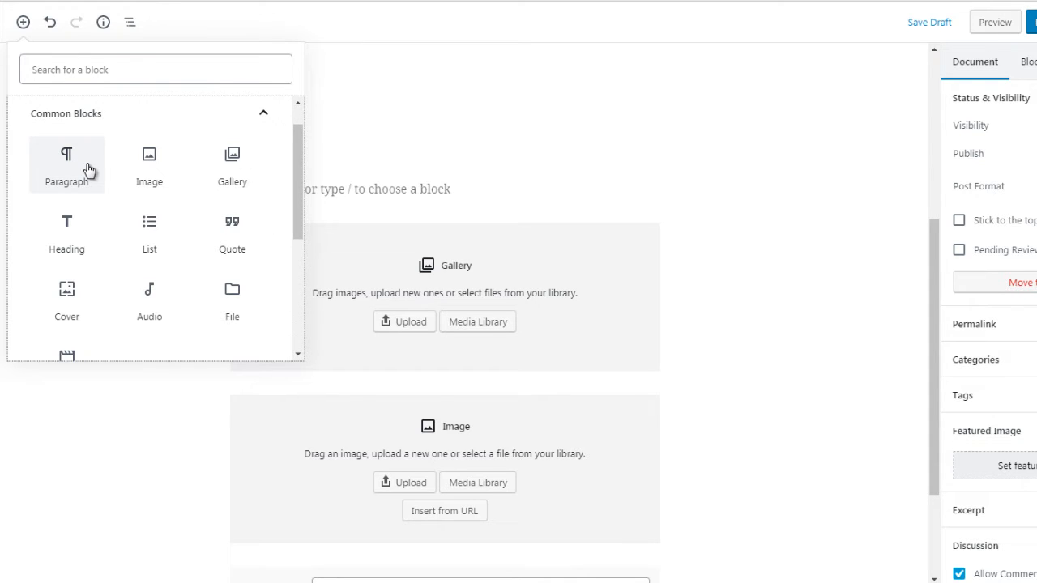
mouse_move(376, 200)
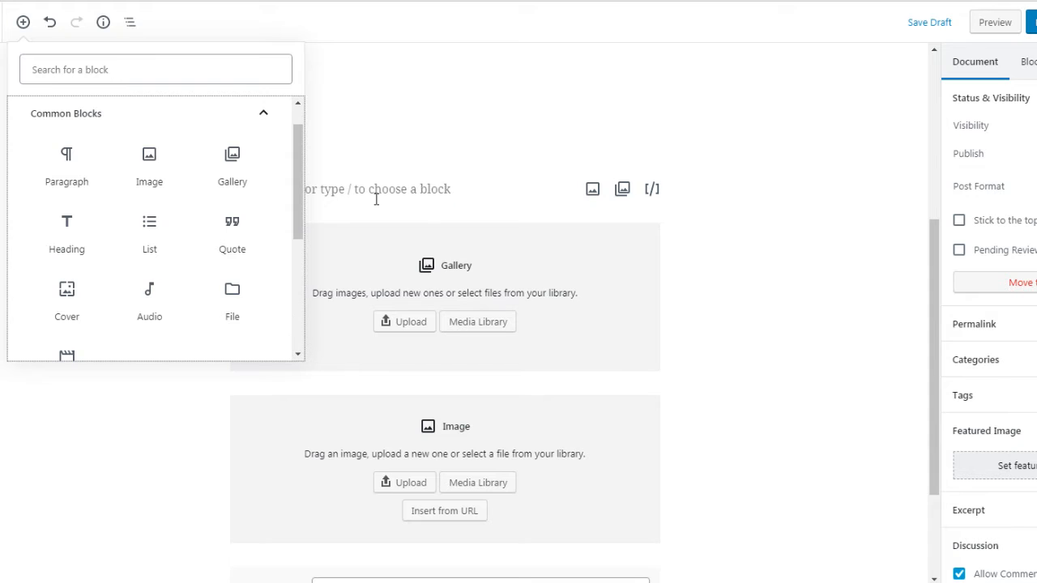
left_click(376, 200)
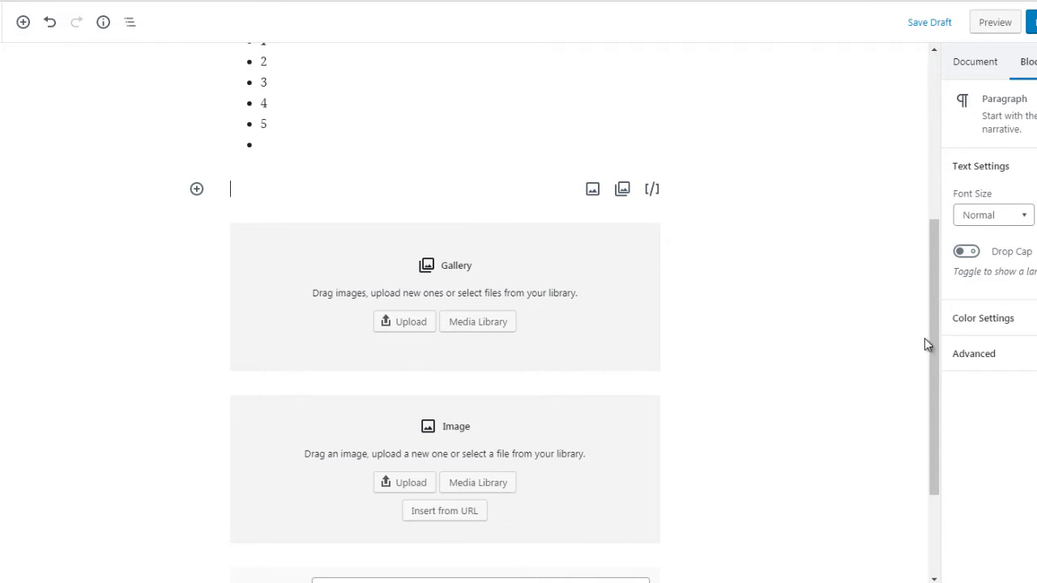
left_click_drag(932, 366, 931, 422)
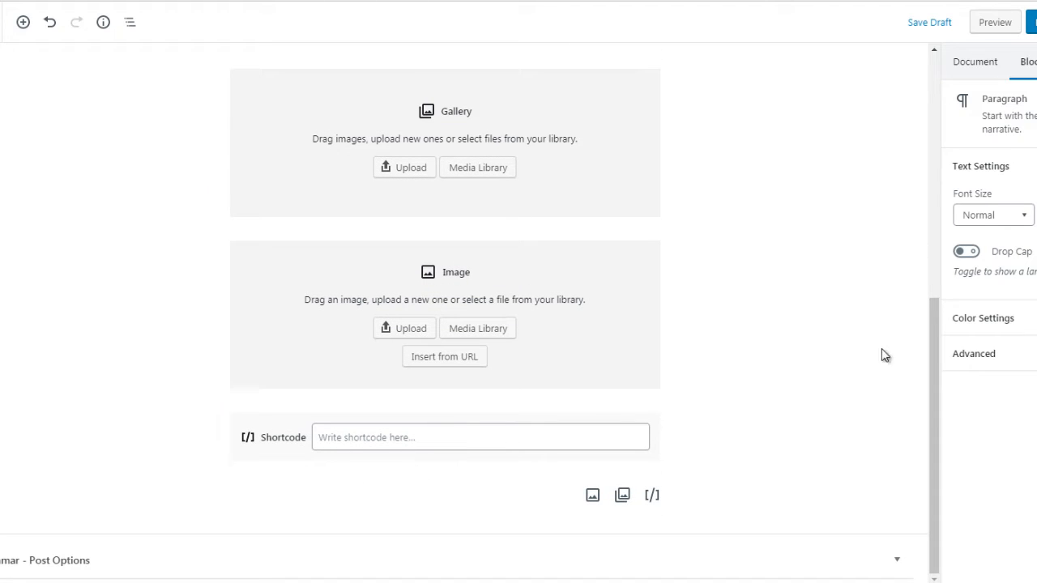
left_click_drag(935, 342, 930, 307)
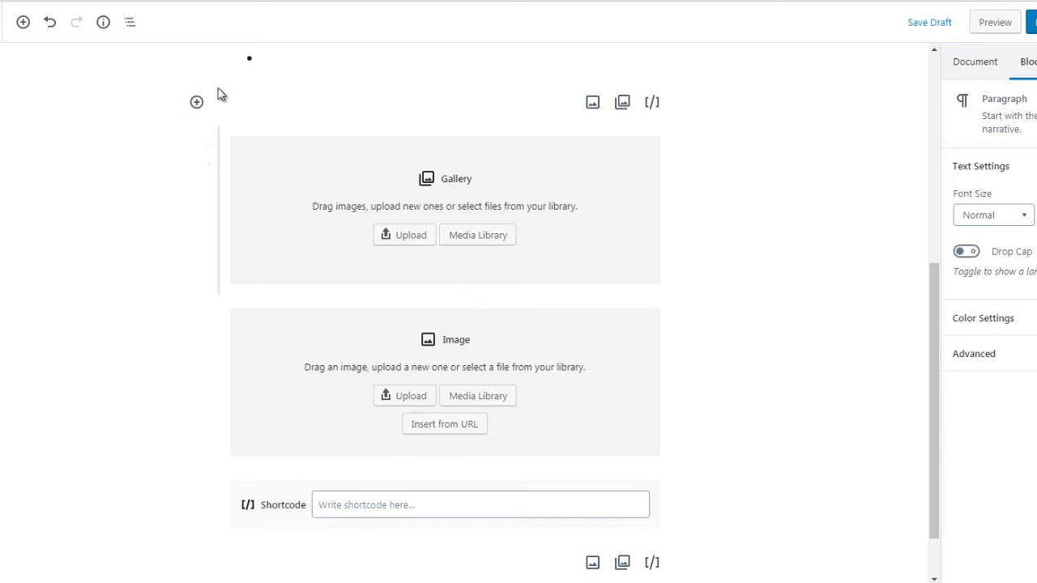
left_click(197, 103)
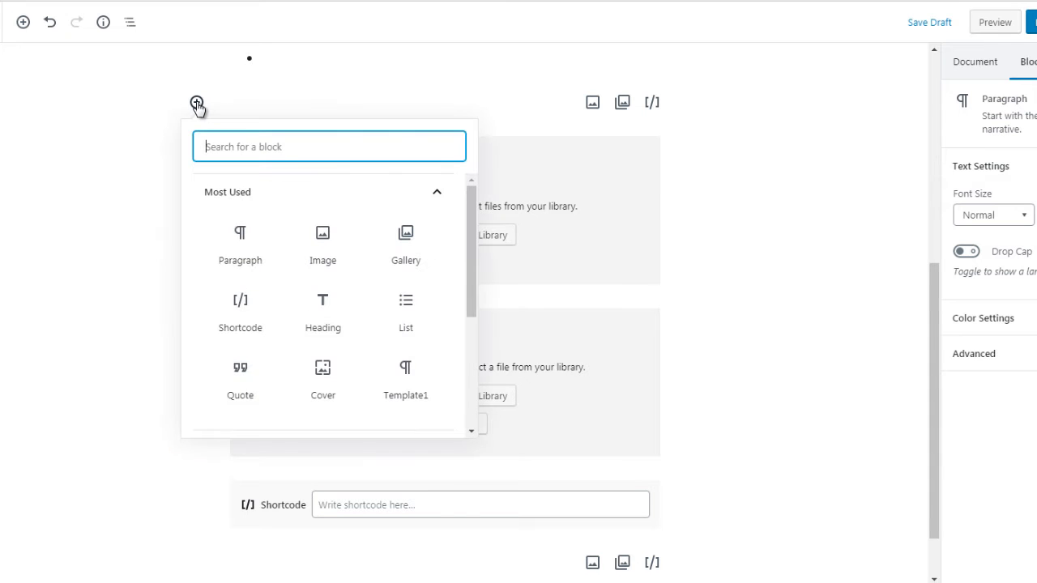
left_click(238, 252)
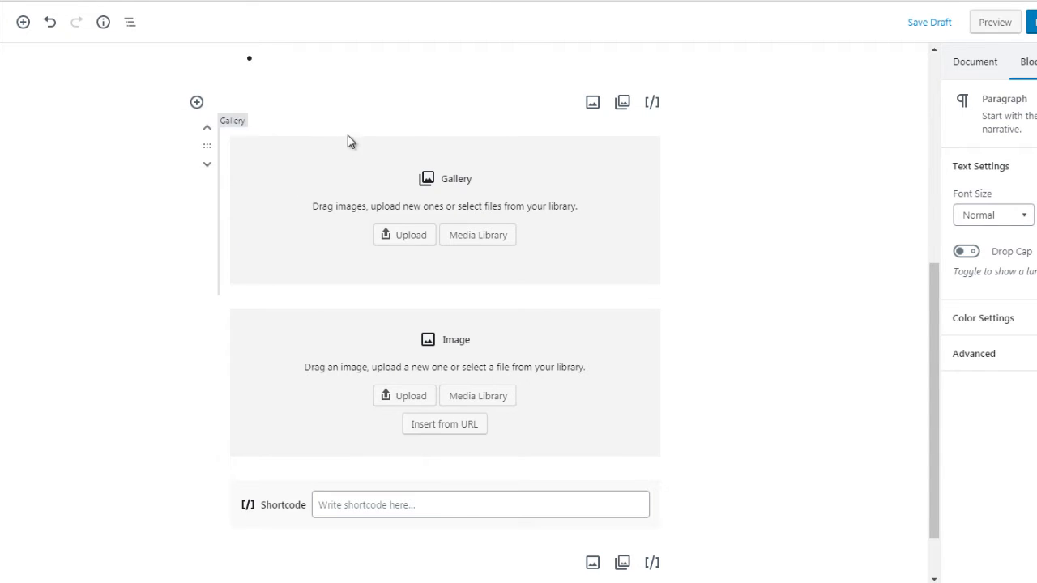
Step: Write "this is a test" in the new paragraph and copy all of its text
type("this is a")
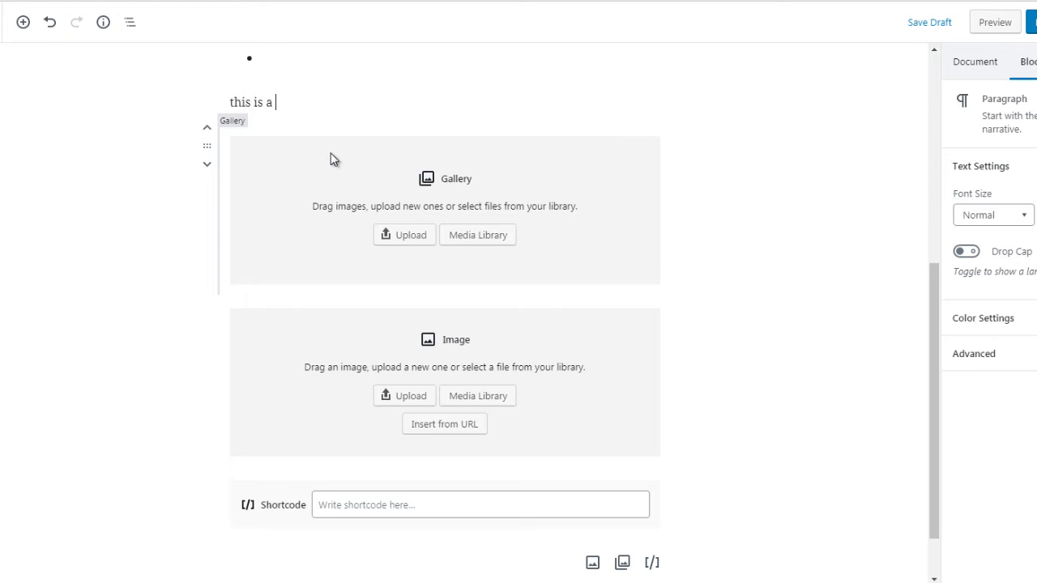
type(" test")
key("ctrl+a")
key("ctrl+c")
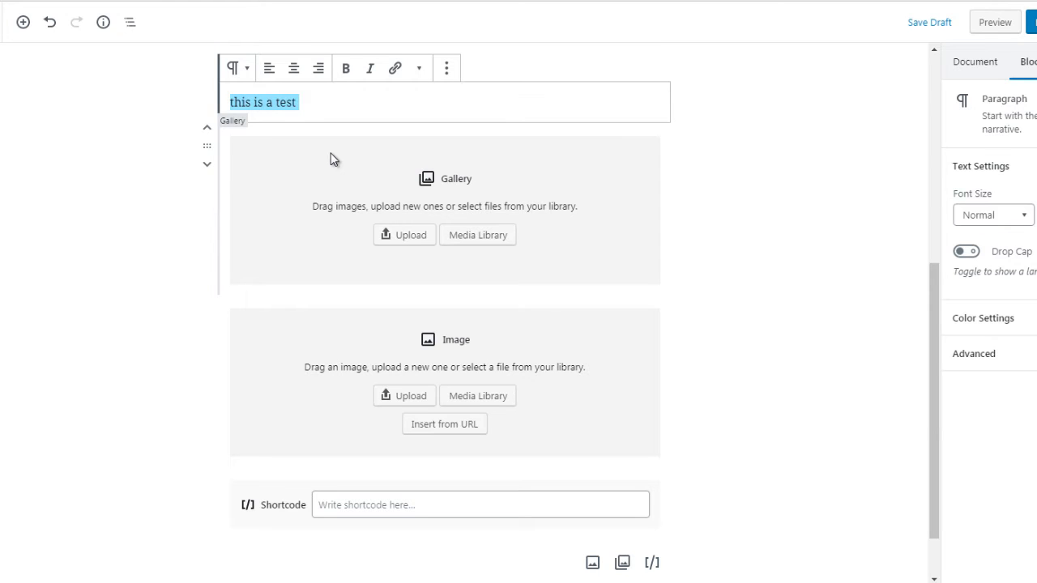
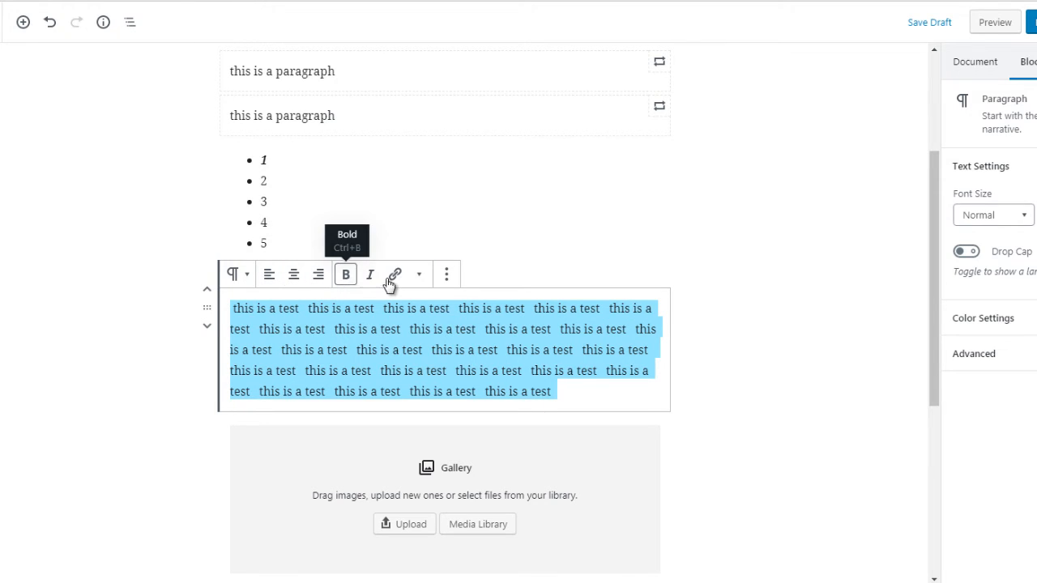
Step: Review the test paragraph block's additional options, such as duplicating, inserting before or after, and removing it
left_click(446, 277)
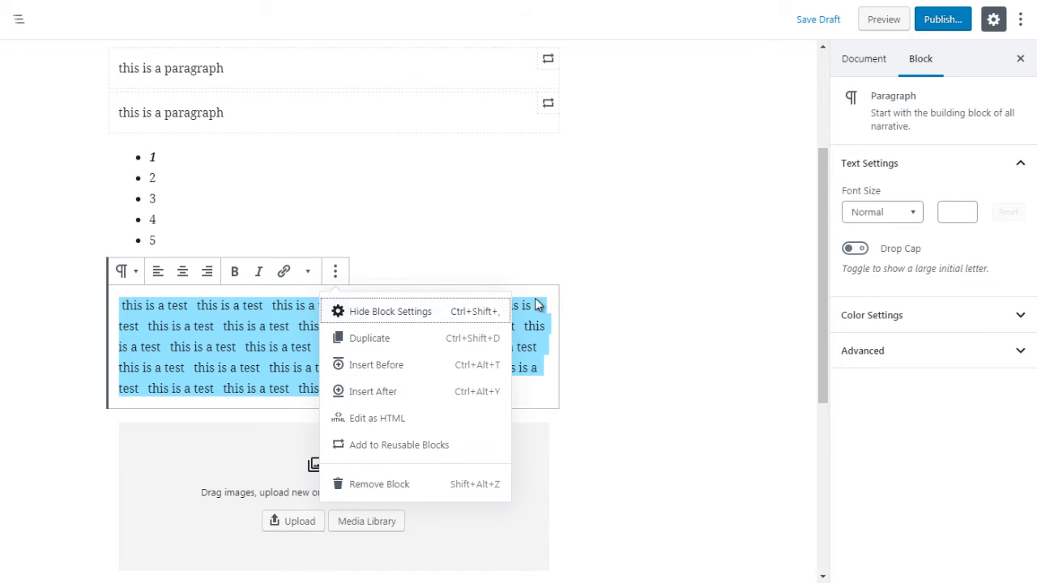
left_click(868, 397)
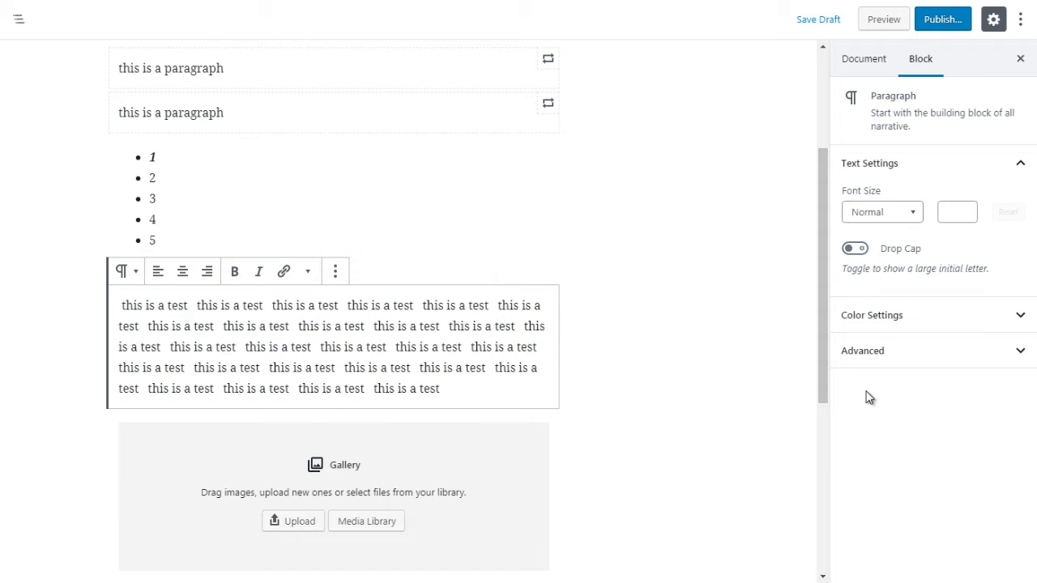
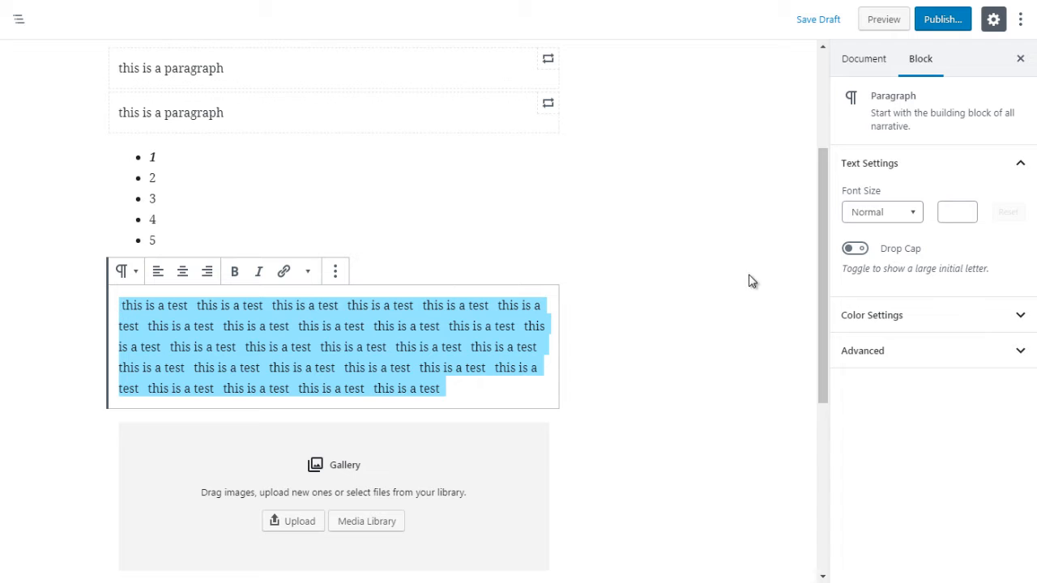
Step: Try the Medium, Huge, Small and Normal font size presets on the test paragraph
left_click(888, 215)
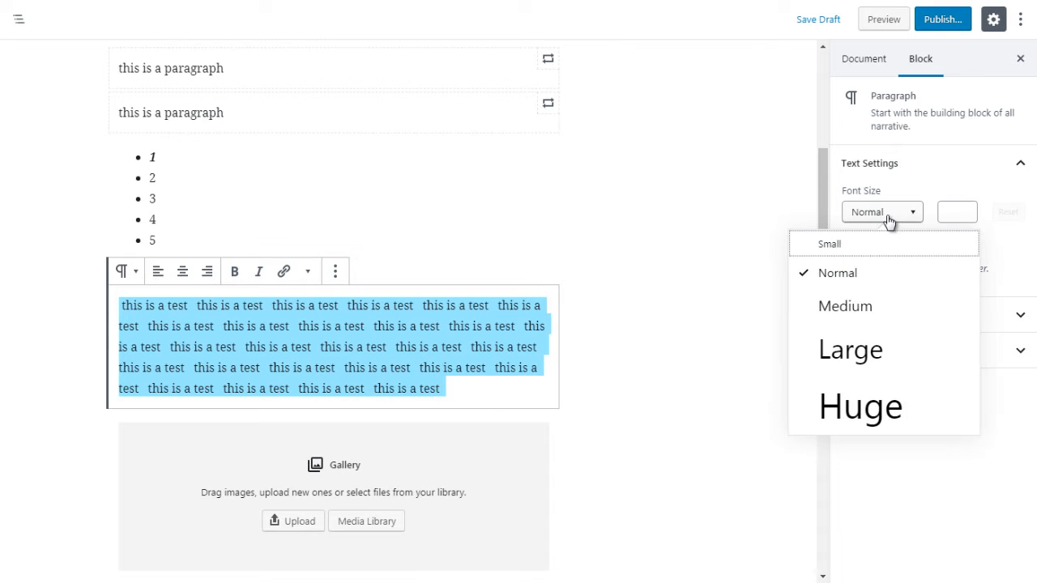
left_click(845, 306)
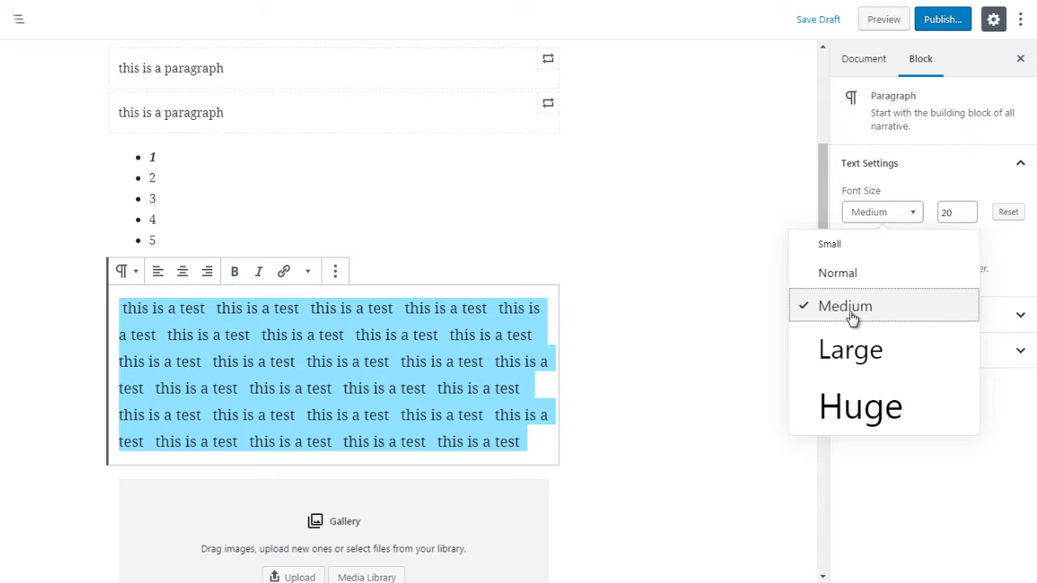
left_click(853, 405)
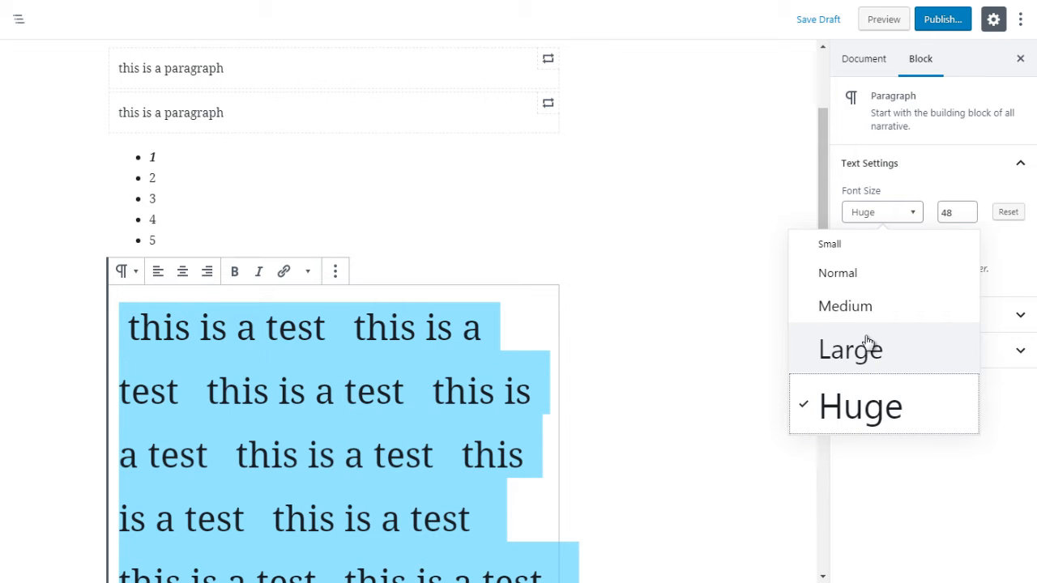
left_click(846, 248)
left_click(835, 286)
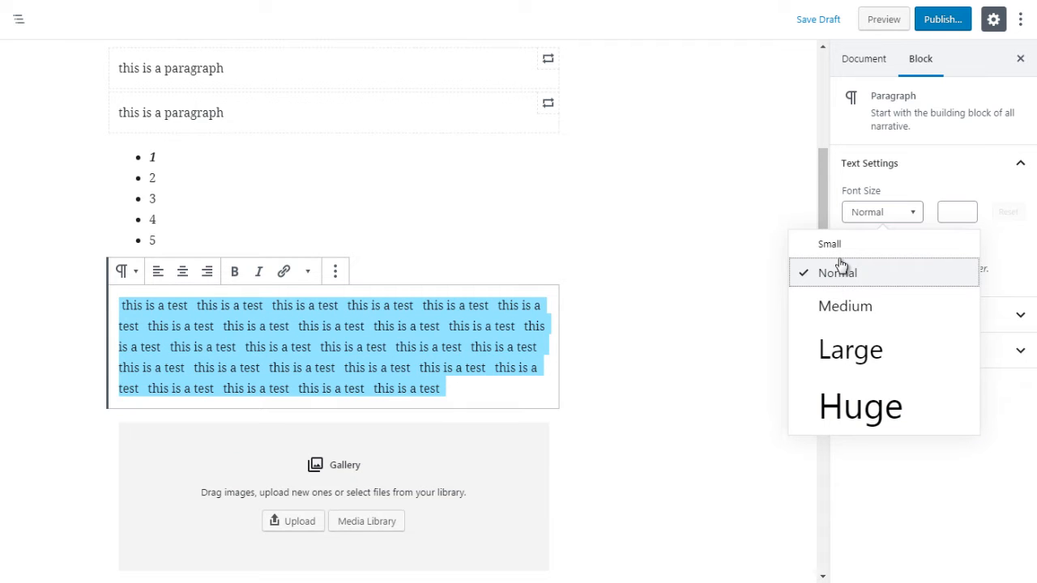
Step: Apply the Medium font size preset to the test paragraph and adjust its custom size to 23
left_click(845, 304)
left_click(969, 211)
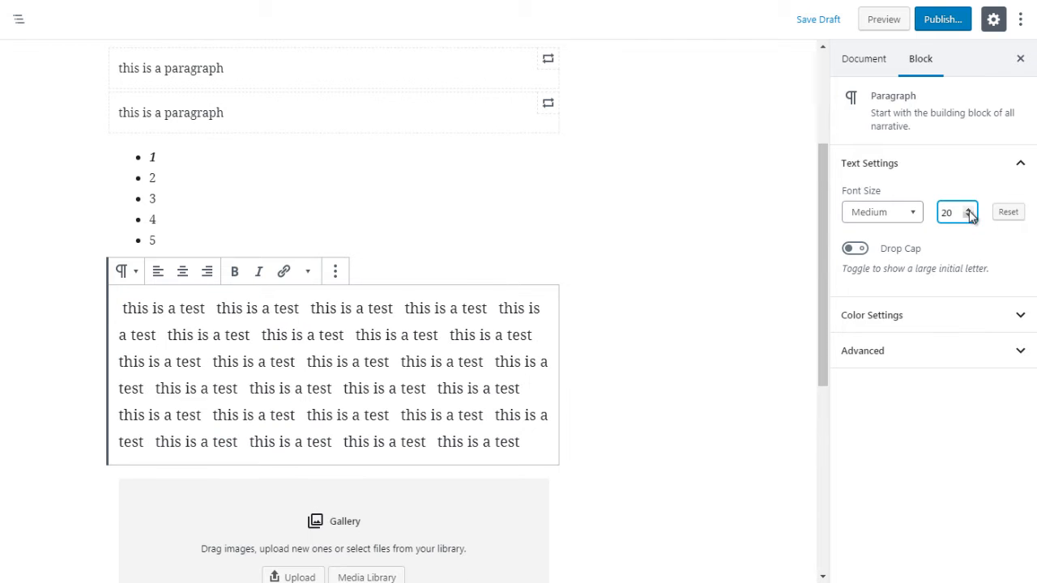
left_click(970, 217)
left_click(969, 217)
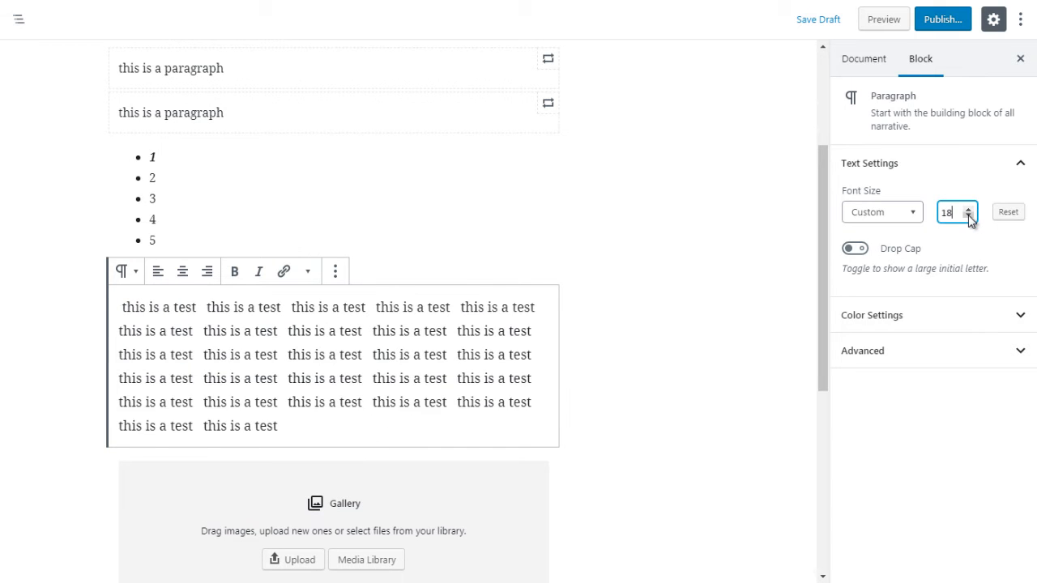
left_click(969, 209)
left_click(969, 209)
left_click(969, 217)
left_click(969, 209)
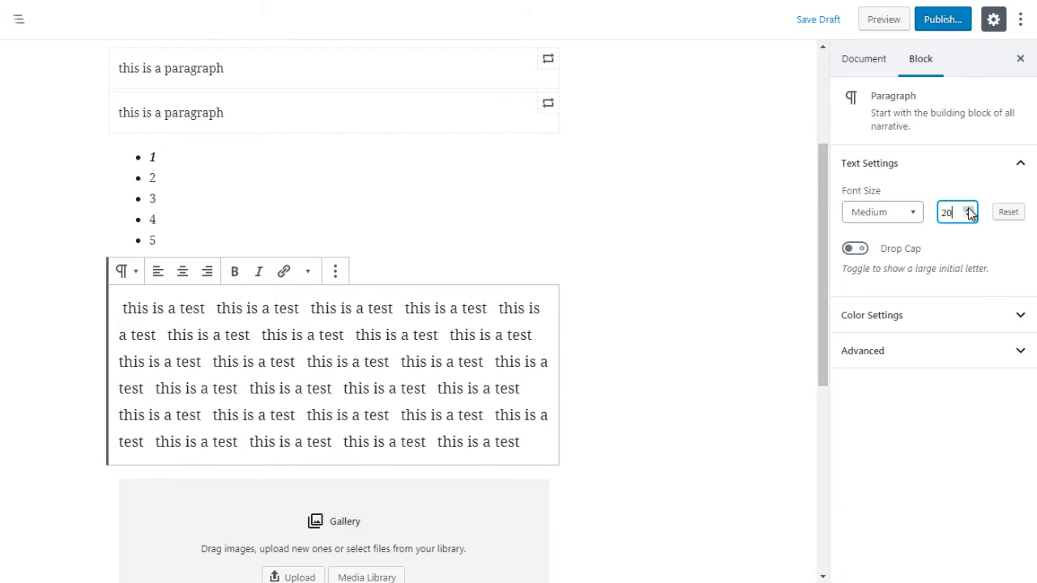
left_click(969, 209)
left_click(969, 209)
left_click(970, 209)
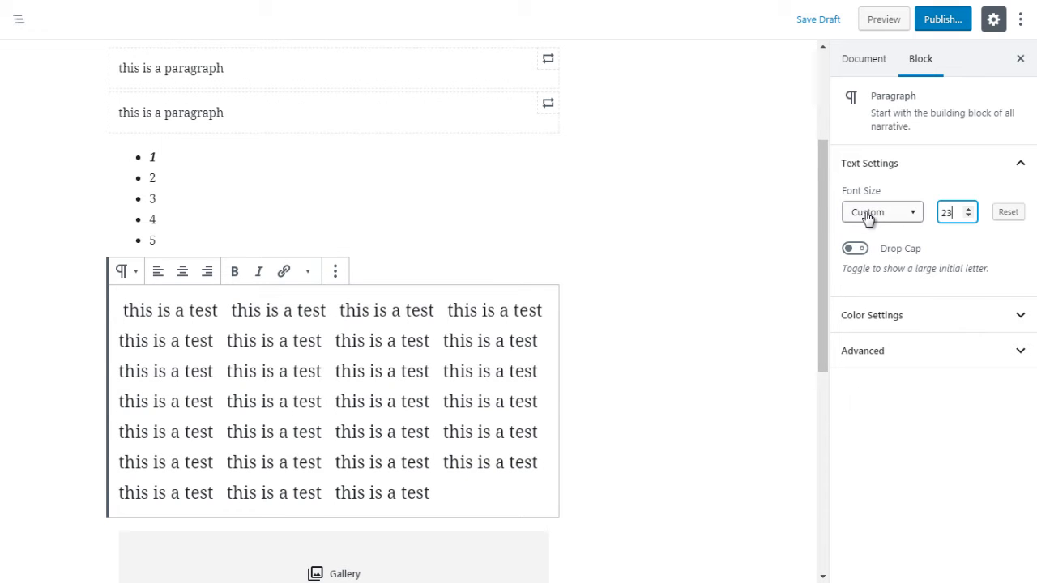
Step: Raise the test paragraph's custom font size to 26
left_click(913, 213)
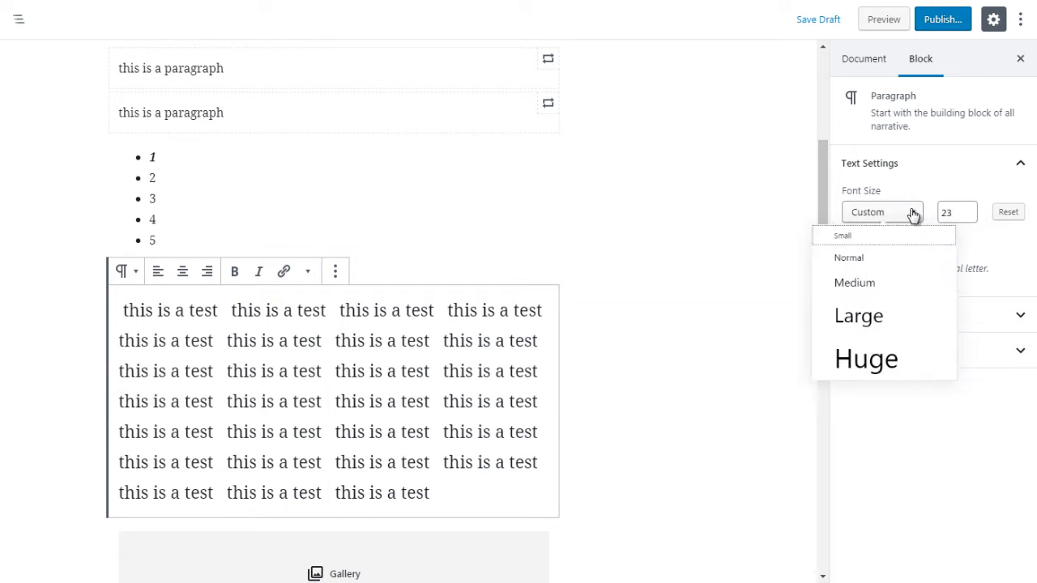
left_click(969, 209)
left_click(969, 210)
left_click(969, 209)
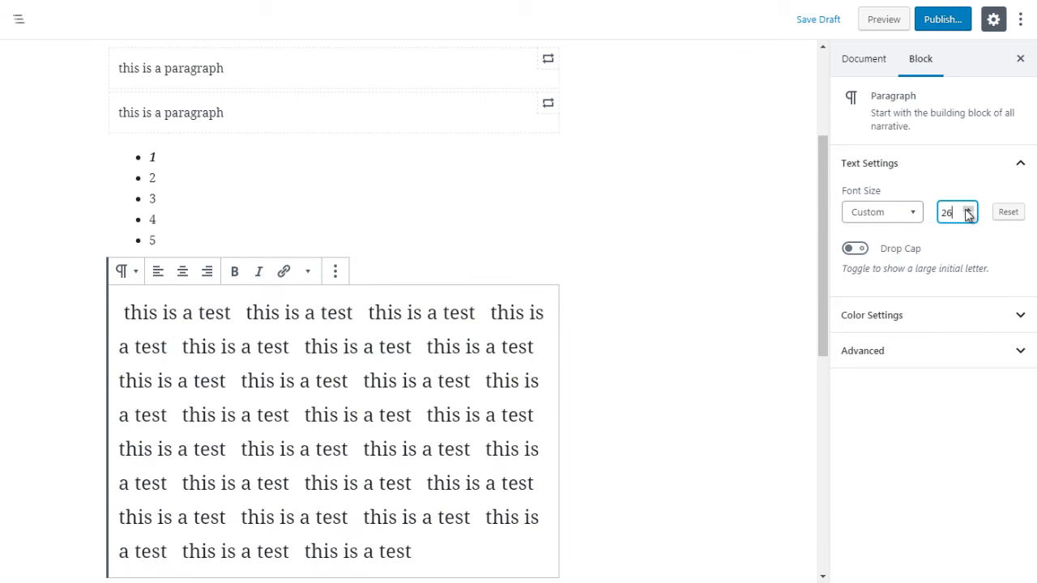
Step: Try the Huge and Large font size presets on the test paragraph
left_click(893, 217)
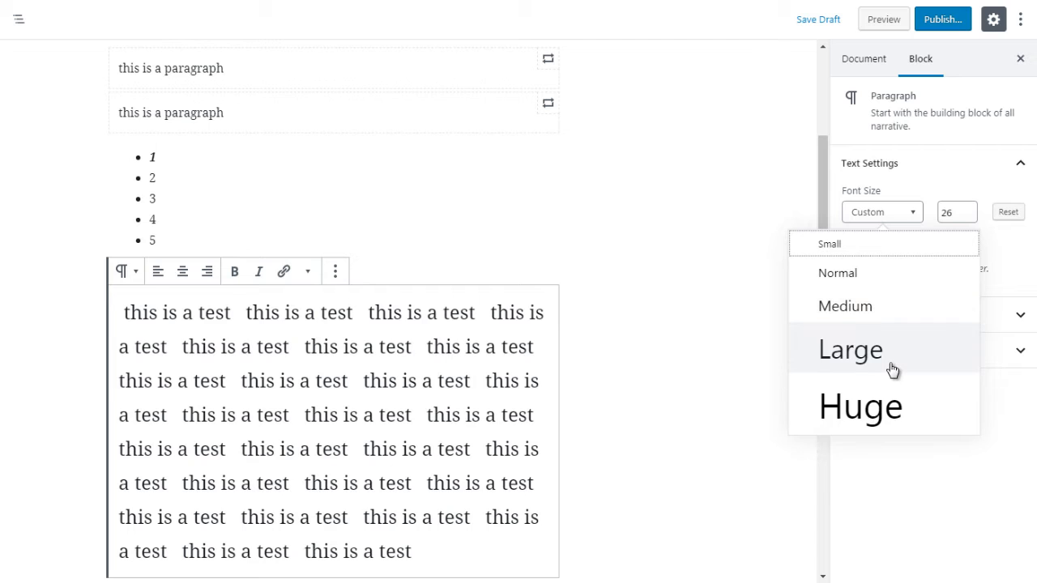
left_click(891, 400)
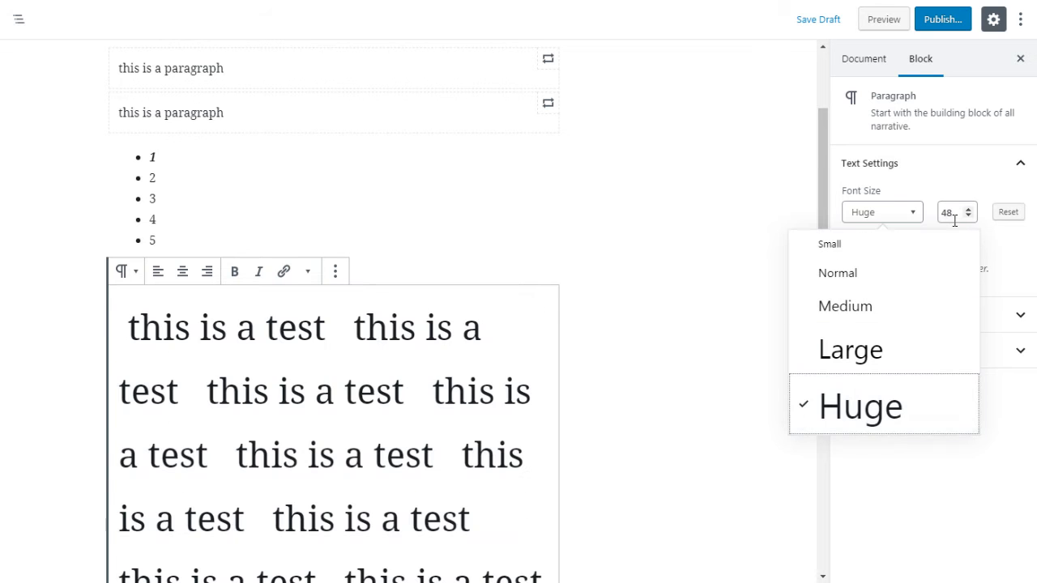
left_click(872, 366)
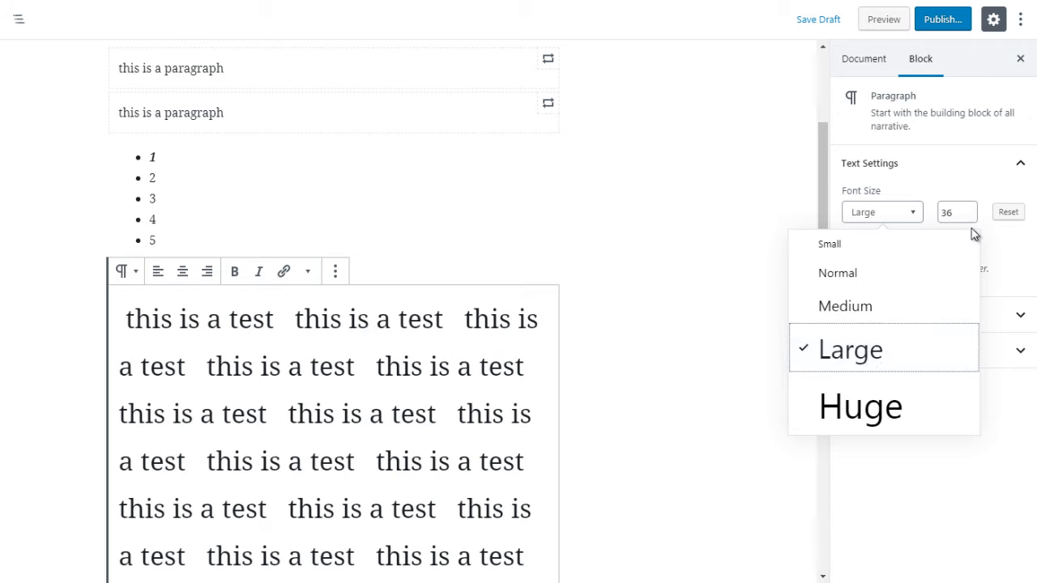
Step: Apply the Huge font size preset to the test paragraph and reduce its custom size to 39
left_click(873, 427)
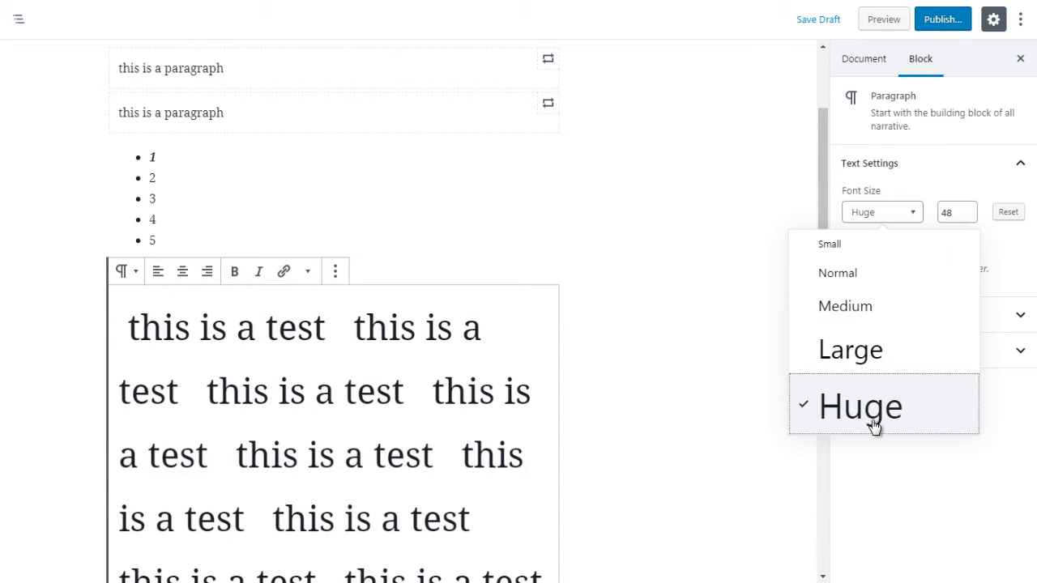
left_click(954, 212)
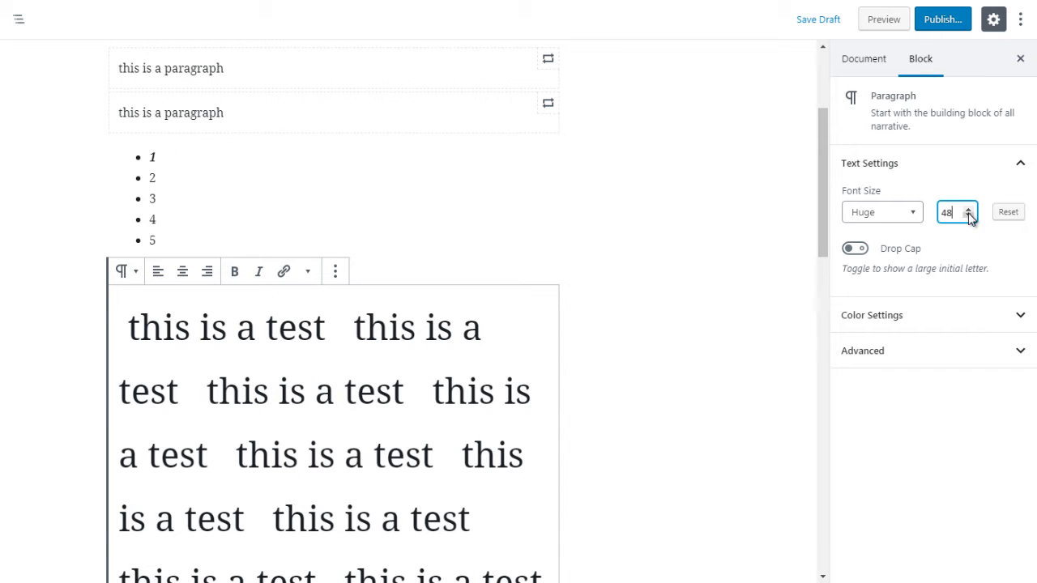
left_click(968, 216)
left_click(968, 216)
left_click(968, 216)
left_click(969, 216)
left_click(969, 216)
left_click(968, 217)
left_click(968, 217)
left_click(968, 216)
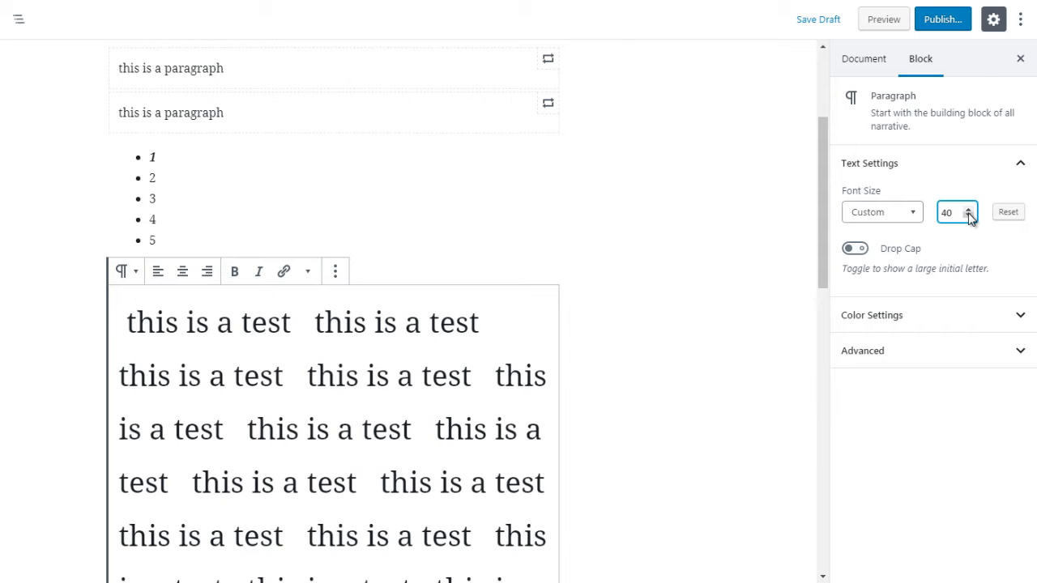
left_click(968, 216)
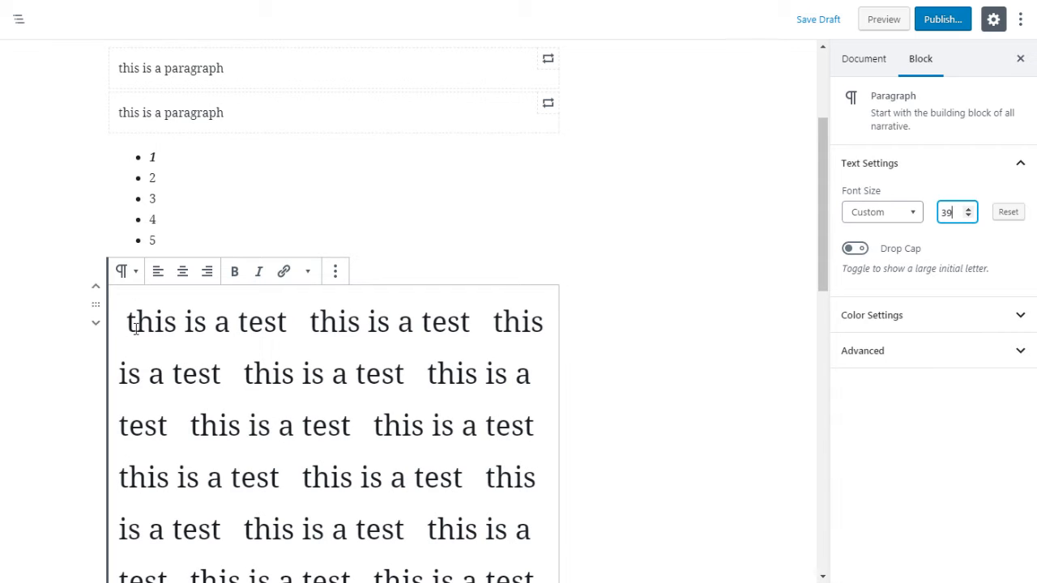
Step: Turn on Drop Cap for the test paragraph's first letter and check its effect in the text
left_click_drag(136, 326, 124, 326)
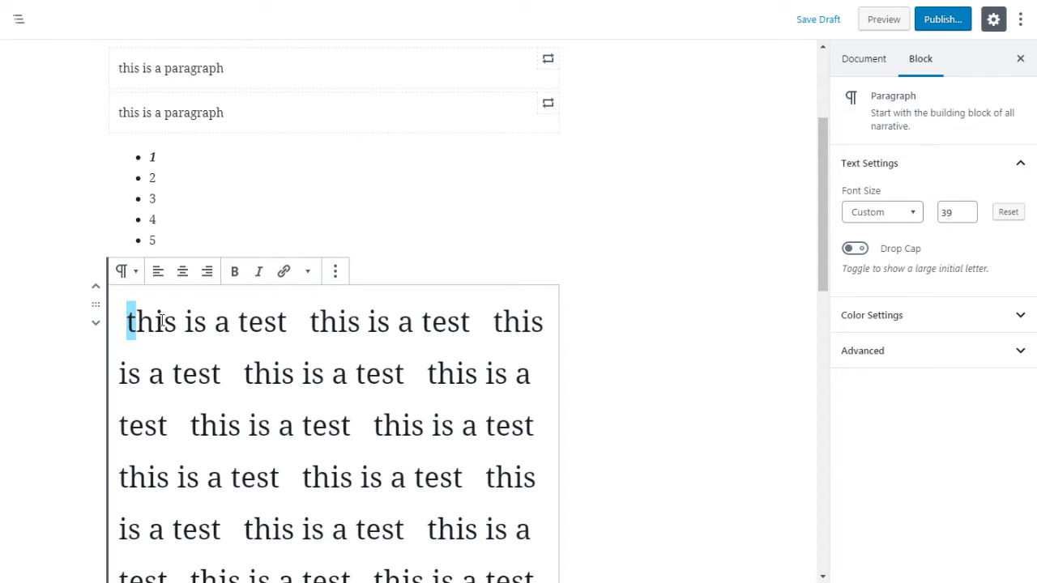
left_click(855, 249)
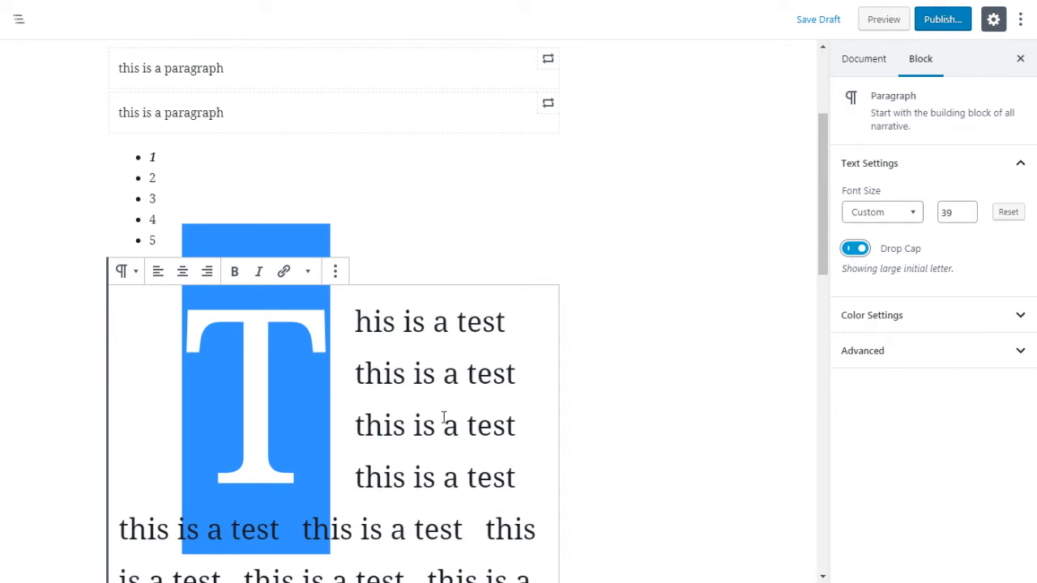
left_click(349, 379)
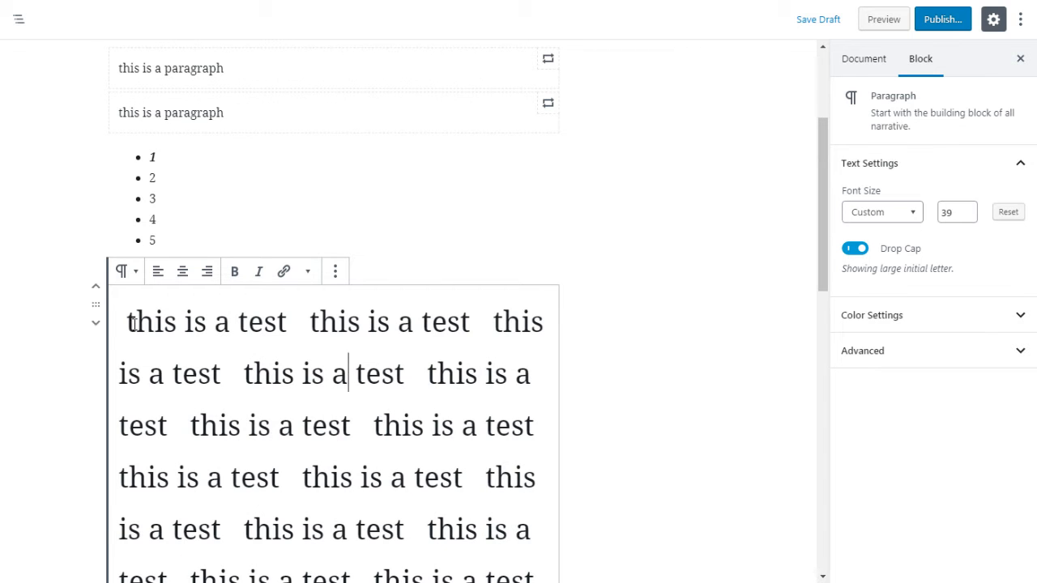
left_click_drag(132, 323, 119, 323)
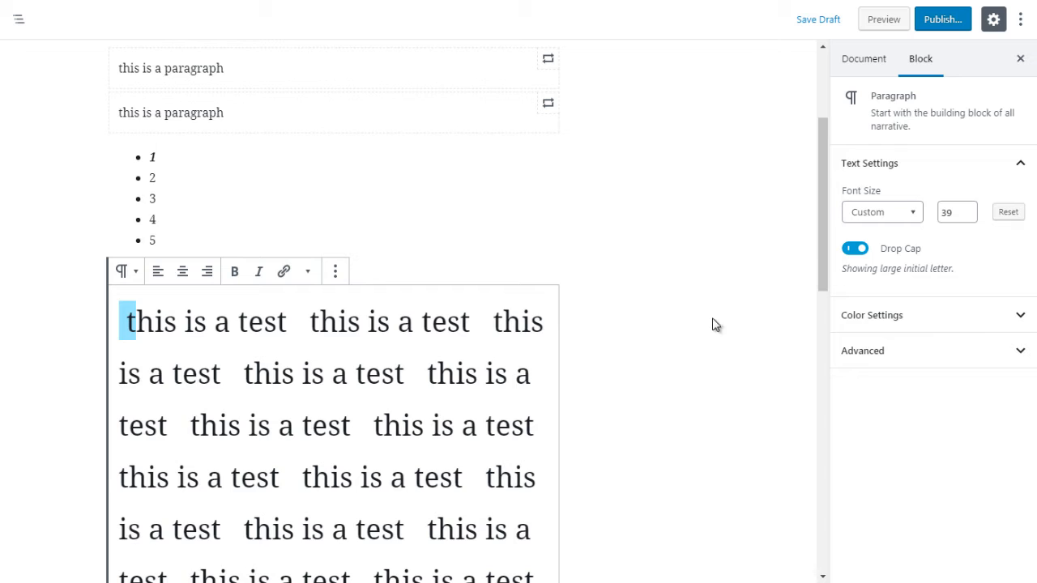
left_click(381, 357)
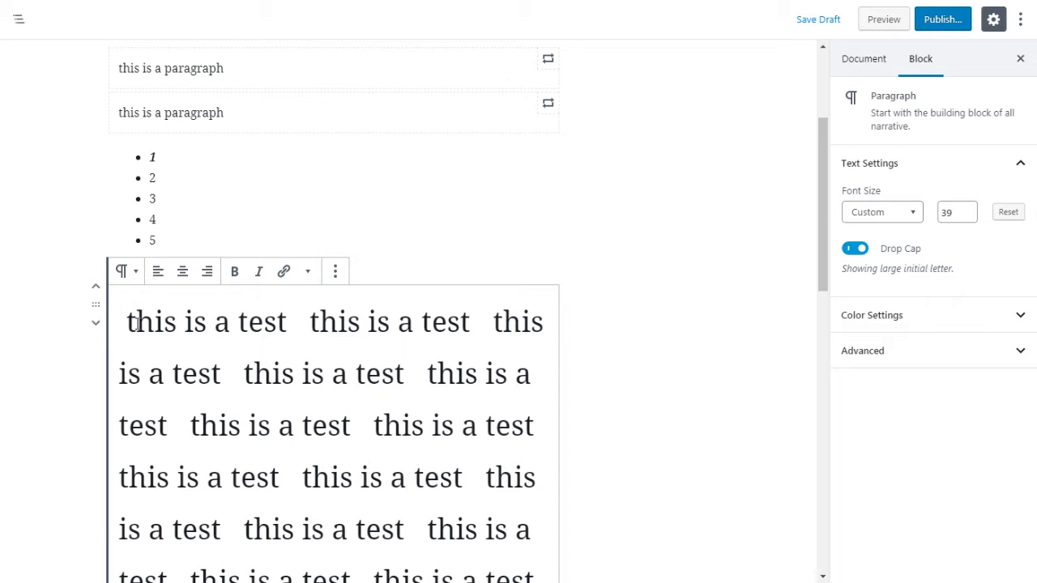
Step: Apply the preset pink background color to the test paragraph in its color settings and check the effect
left_click_drag(138, 324, 126, 322)
left_click(866, 317)
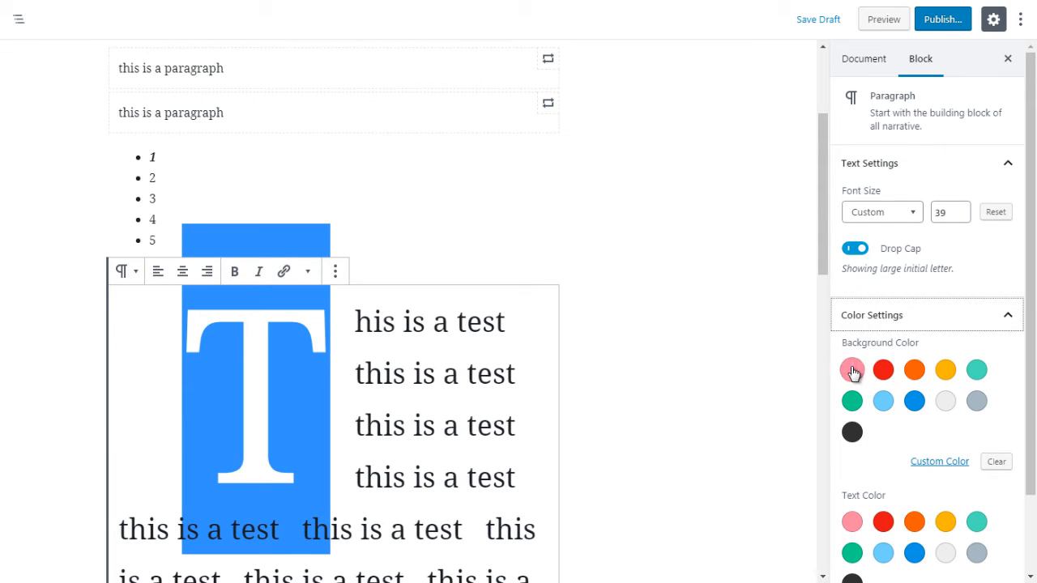
left_click(852, 372)
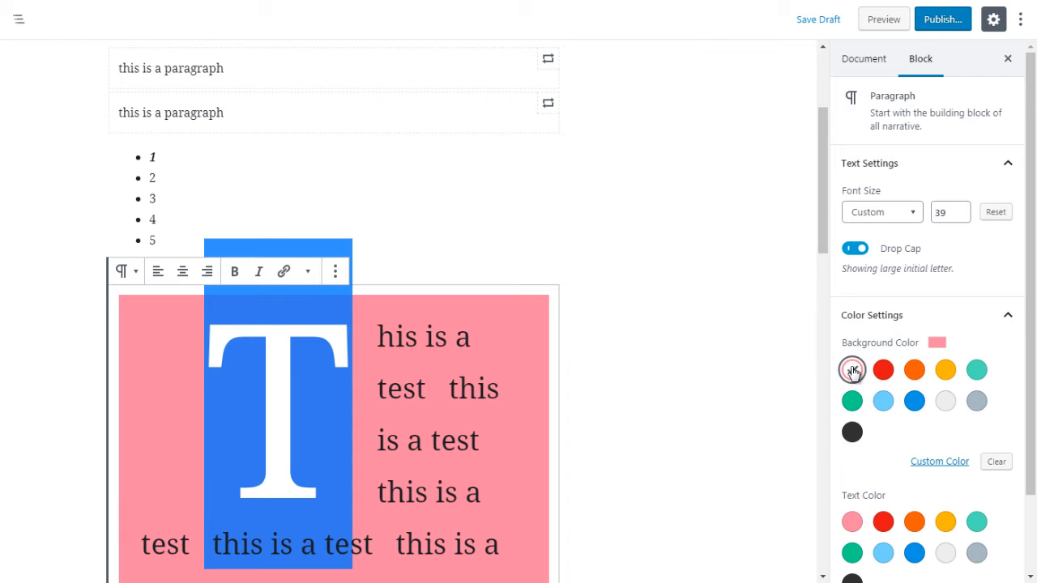
left_click_drag(821, 238, 823, 294)
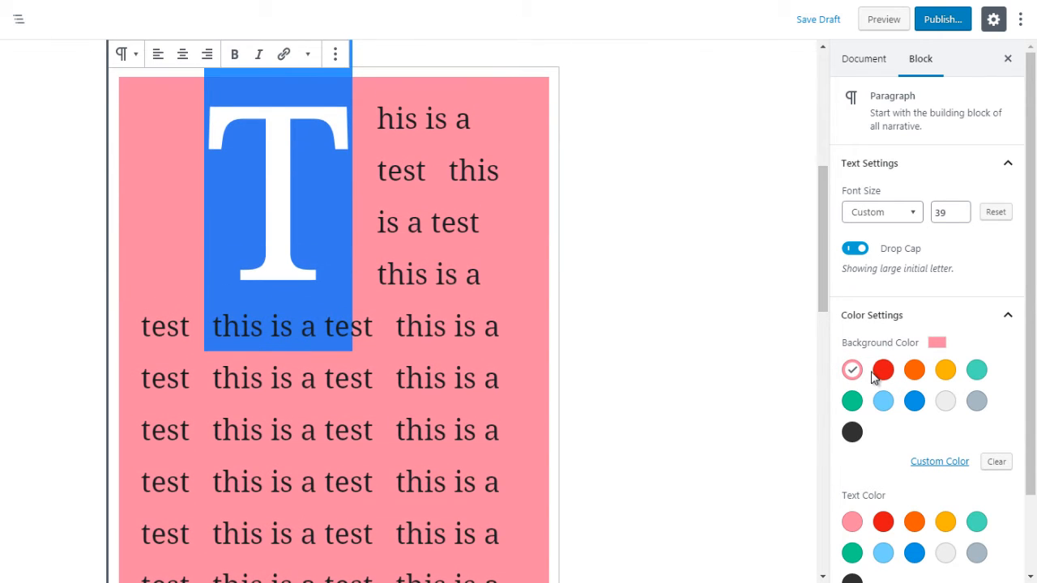
Step: Try the preset orange, light gray, red and pink background colors on the test paragraph, ending on light gray
left_click(914, 371)
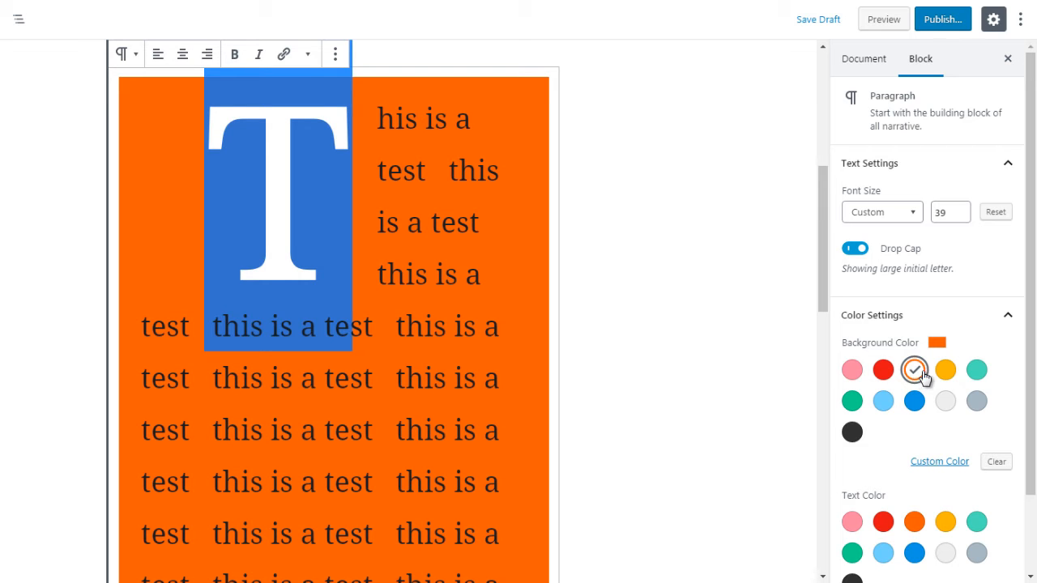
left_click(946, 403)
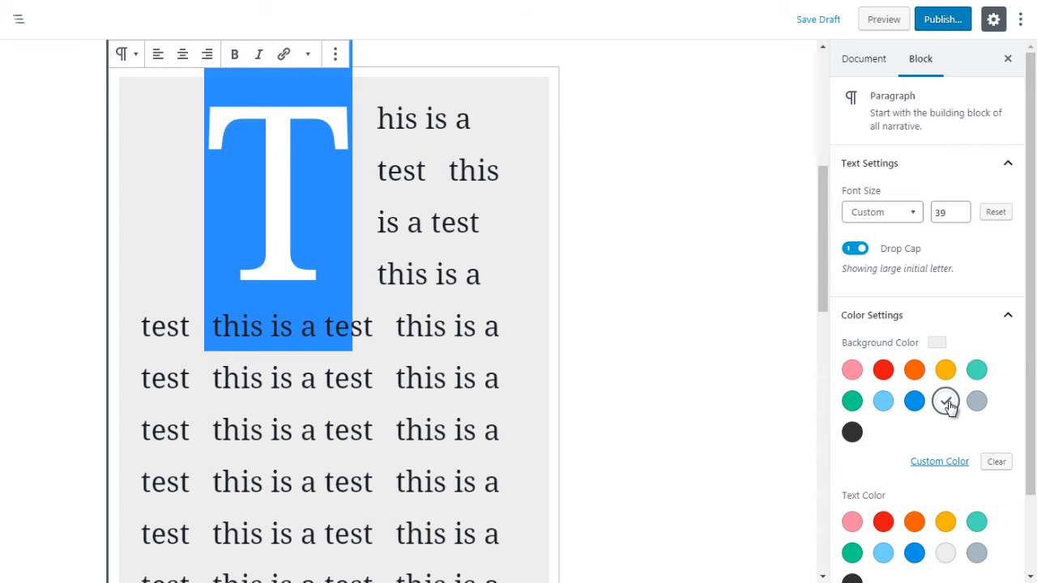
left_click(853, 372)
left_click(884, 373)
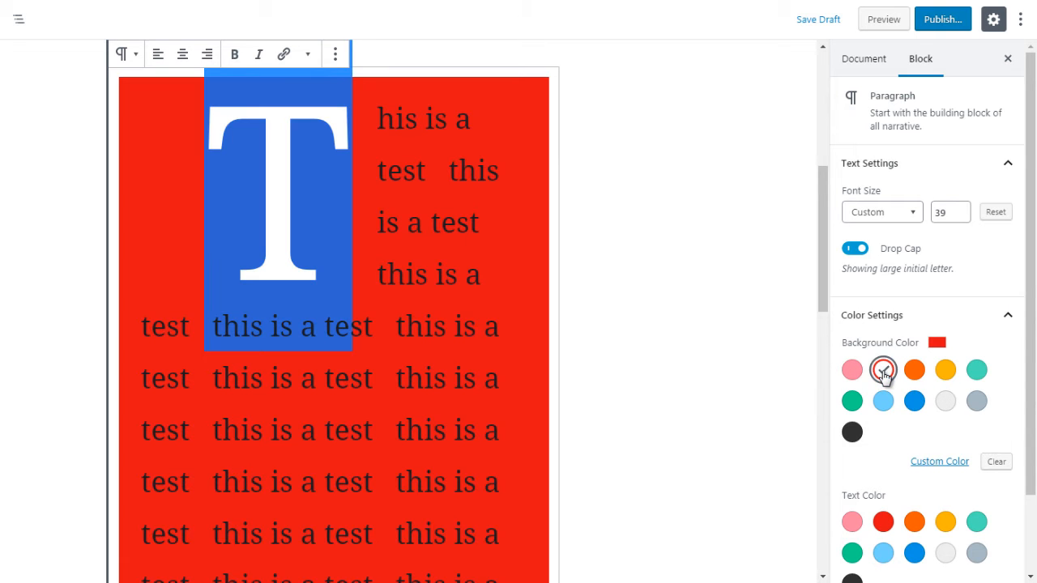
left_click(852, 371)
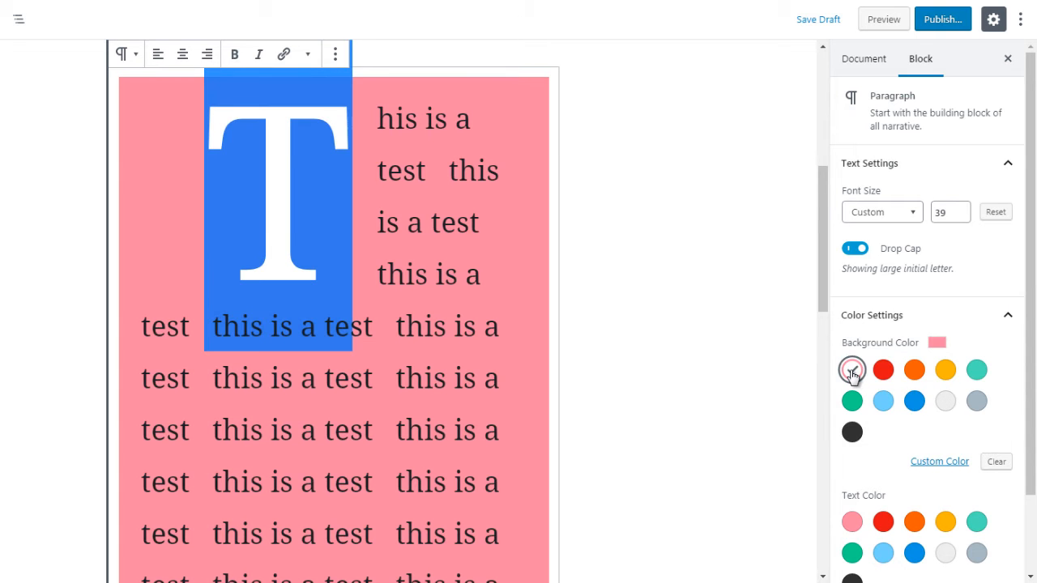
left_click(946, 402)
Step: Try the preset red and blue text colors on the test paragraph
scroll(1032, 291, "down", 2)
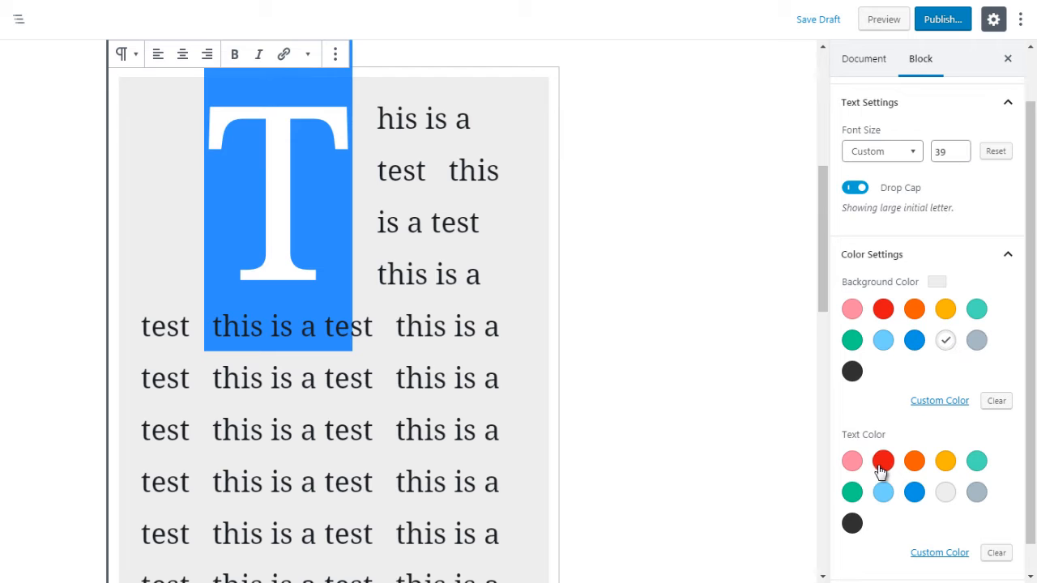
left_click(883, 463)
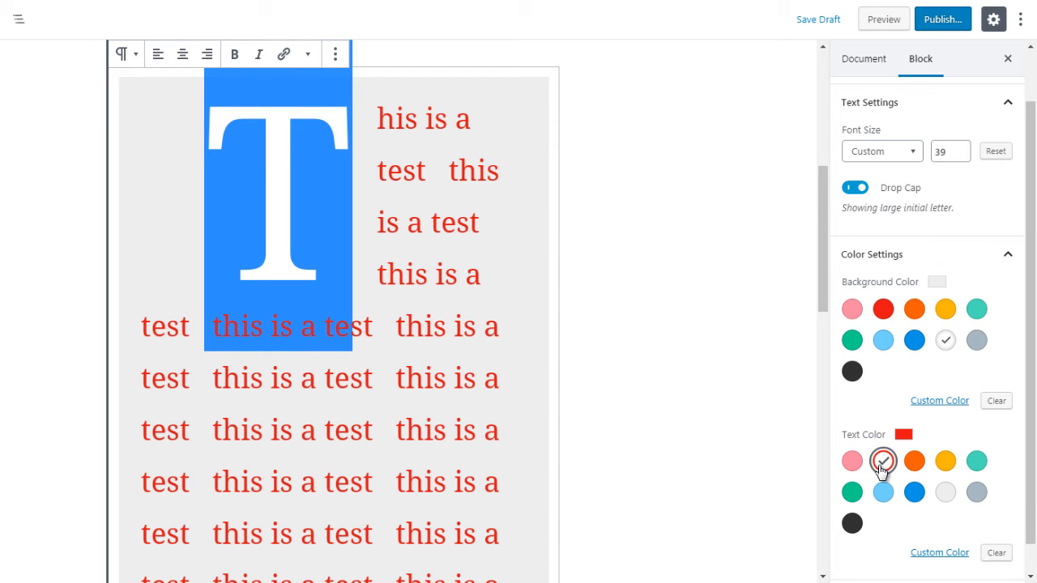
left_click(914, 492)
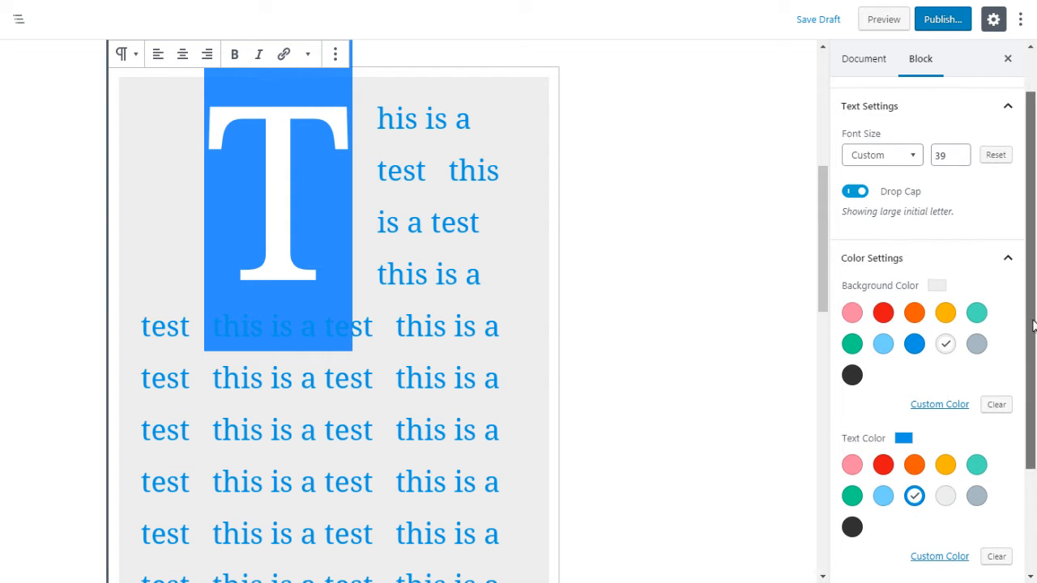
Step: Clear the test paragraph's preset background and give it a very pale blue custom background color
left_click_drag(1027, 325, 1019, 421)
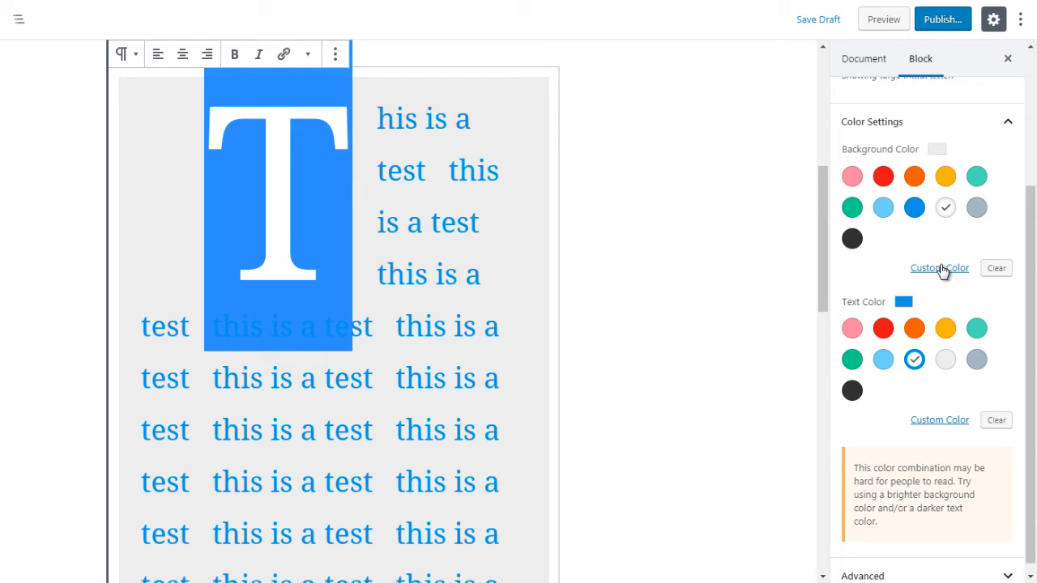
left_click(999, 271)
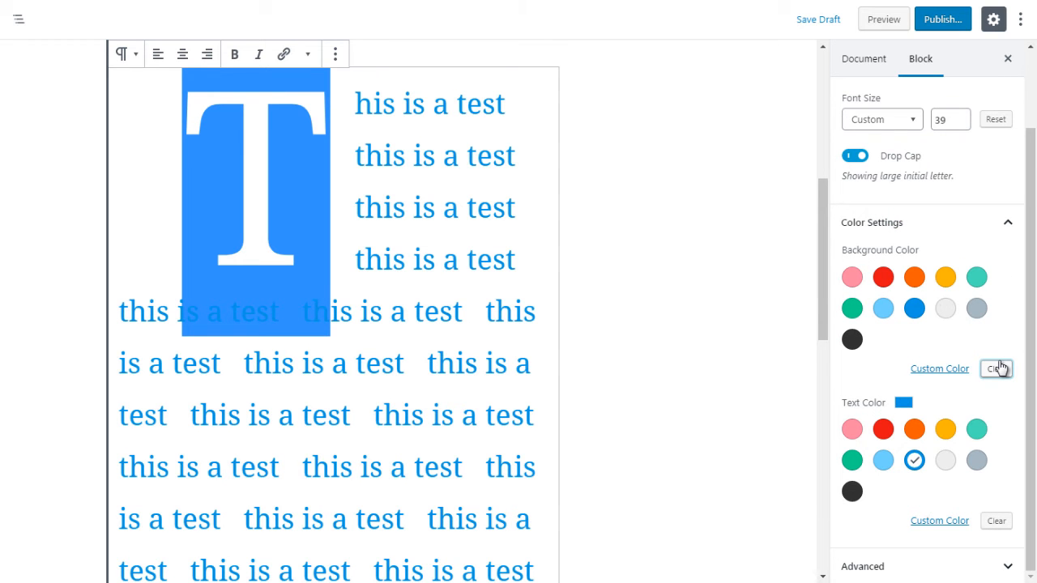
left_click(938, 370)
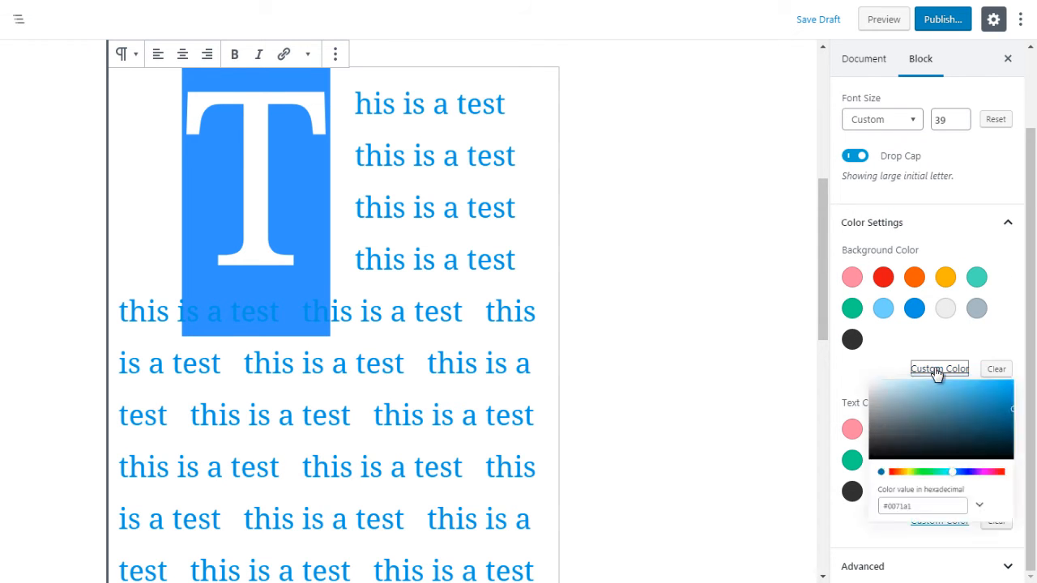
left_click_drag(928, 405, 983, 387)
scroll(994, 388, "down", 1)
left_click(991, 387)
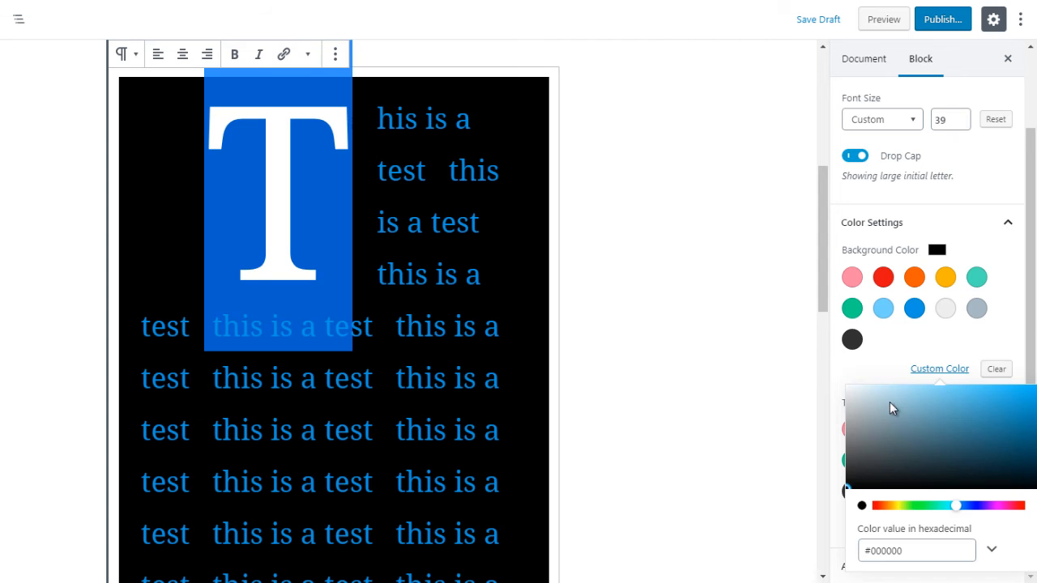
left_click_drag(890, 407, 852, 376)
left_click(851, 380)
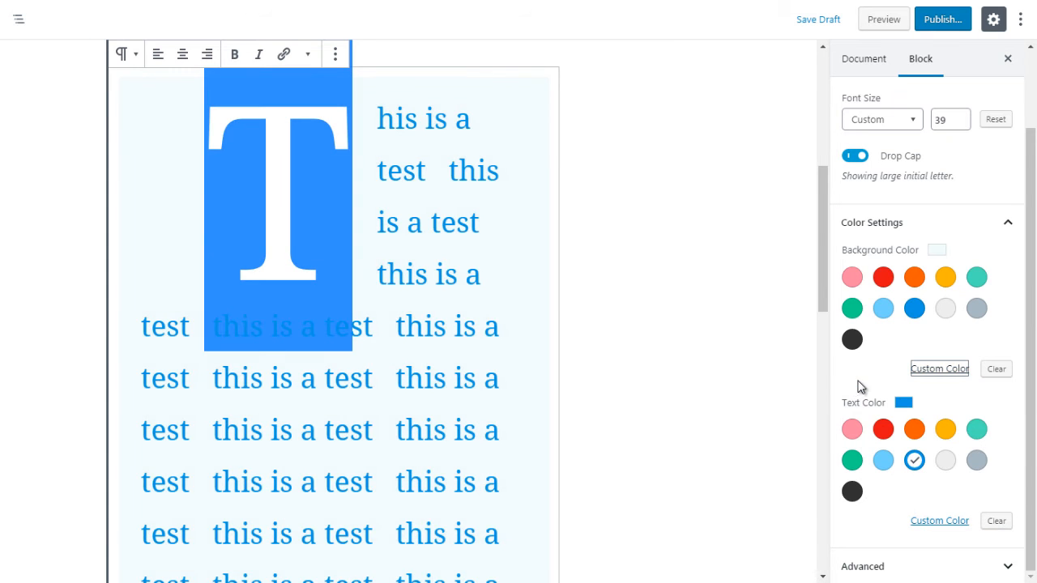
left_click(857, 382)
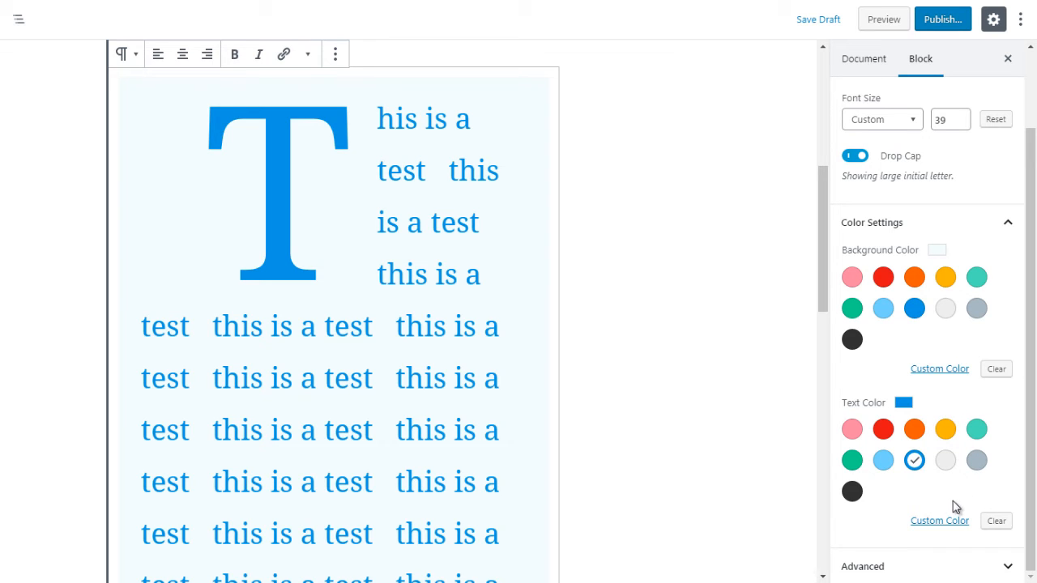
Step: Set the test paragraph's custom text color to the dark navy #051a26
left_click(938, 521)
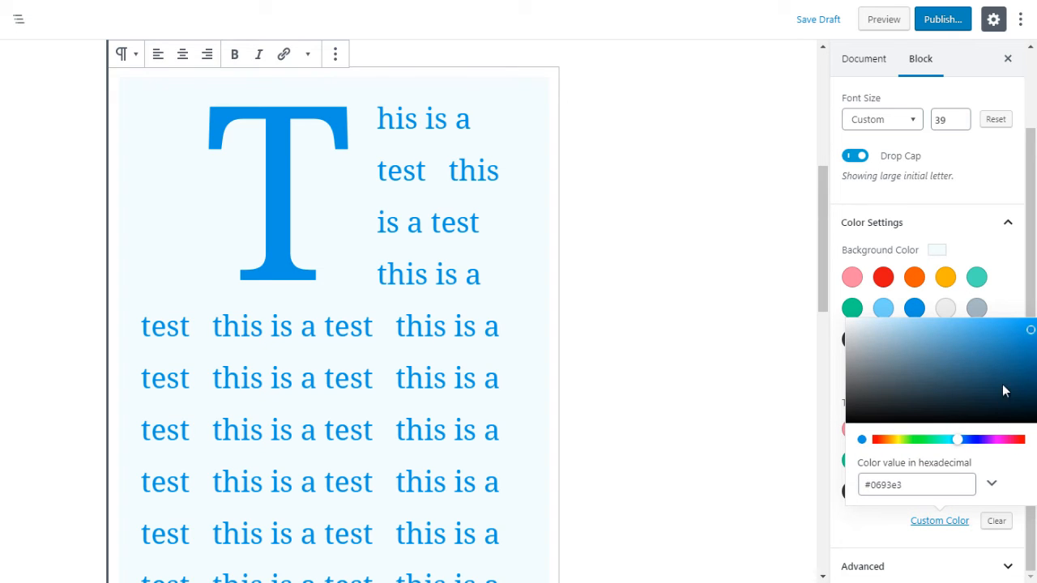
left_click(948, 353)
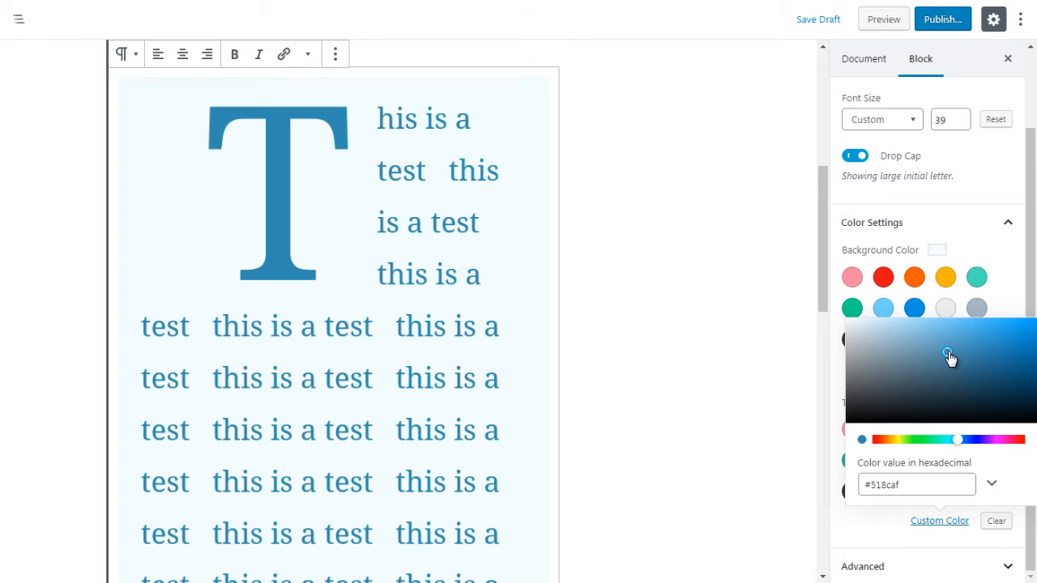
left_click(1014, 415)
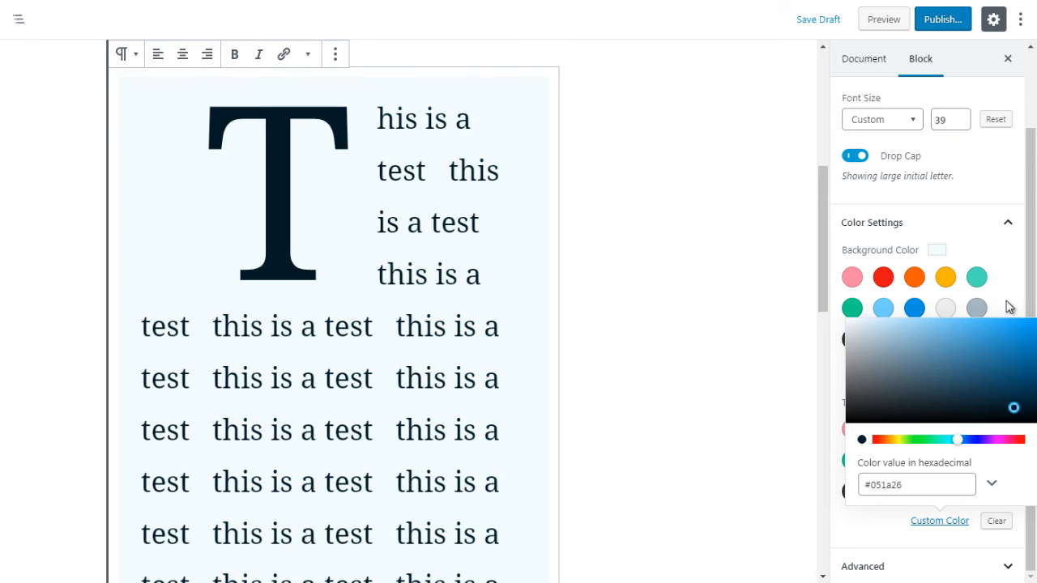
left_click(1008, 303)
left_click_drag(1026, 377, 1027, 398)
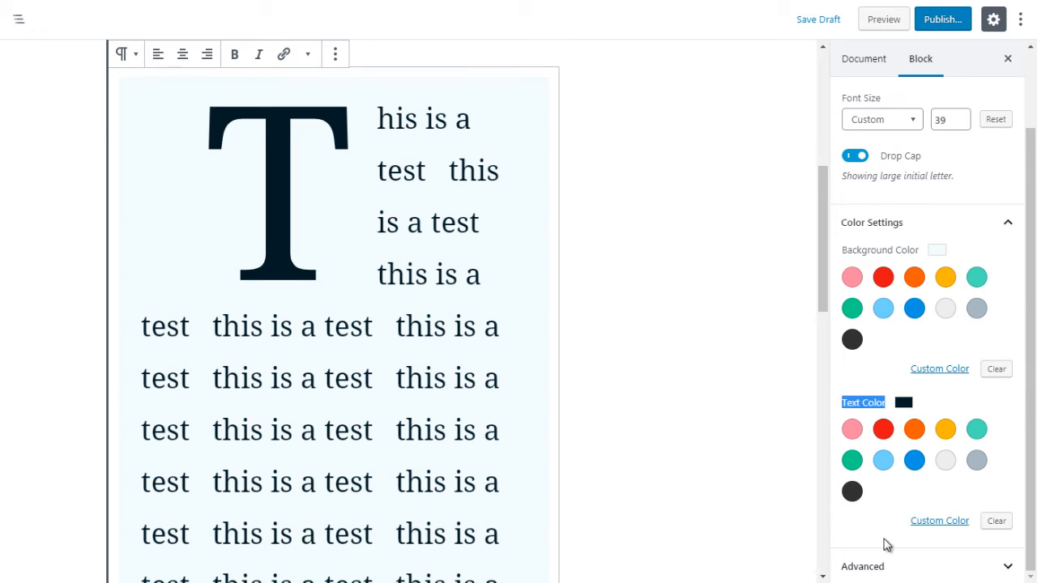
Step: Look at the paragraph block's advanced setting for an additional CSS class, leaving it empty
left_click(860, 564)
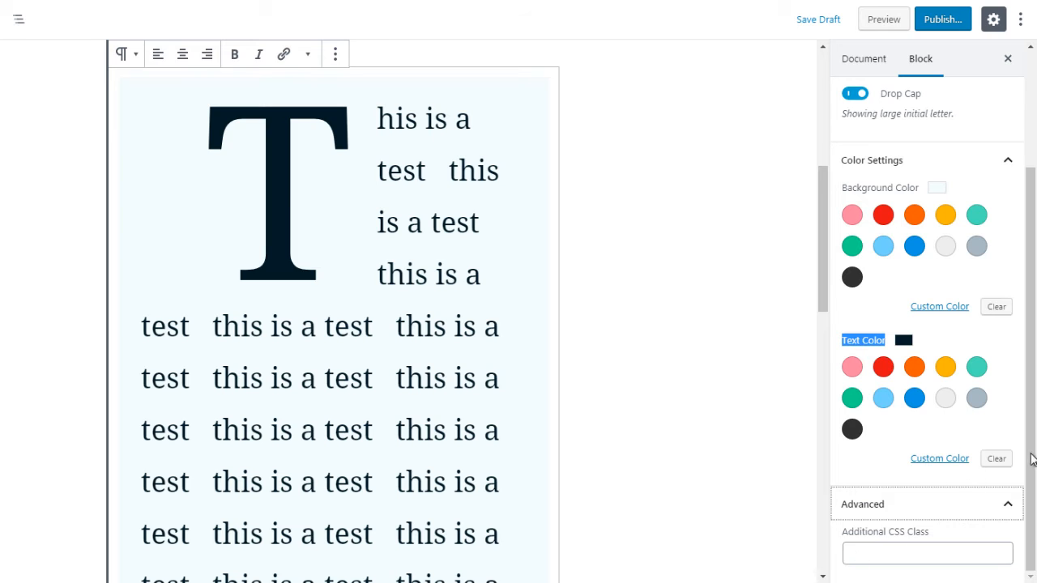
left_click(900, 548)
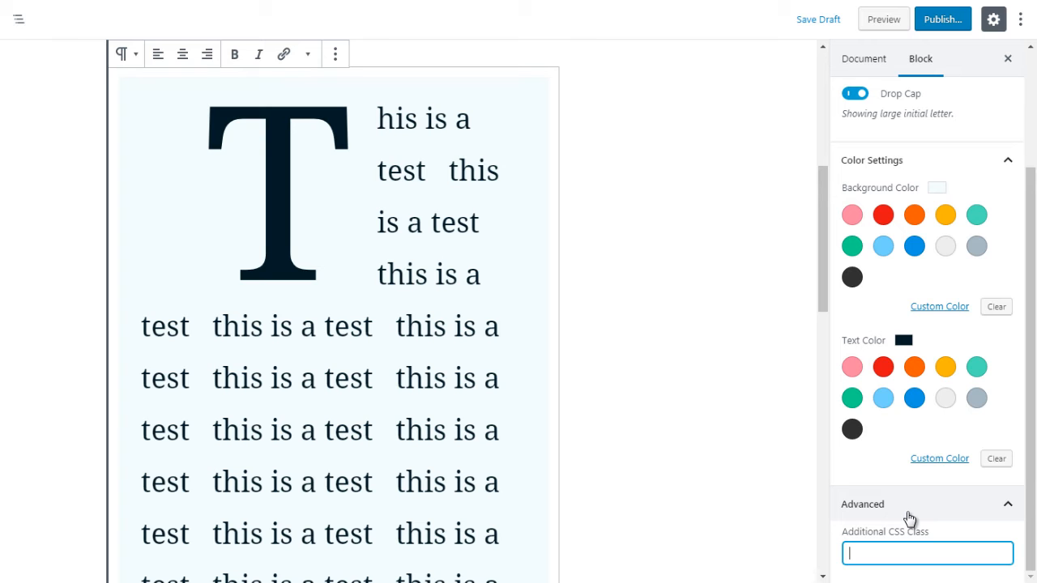
left_click(909, 518)
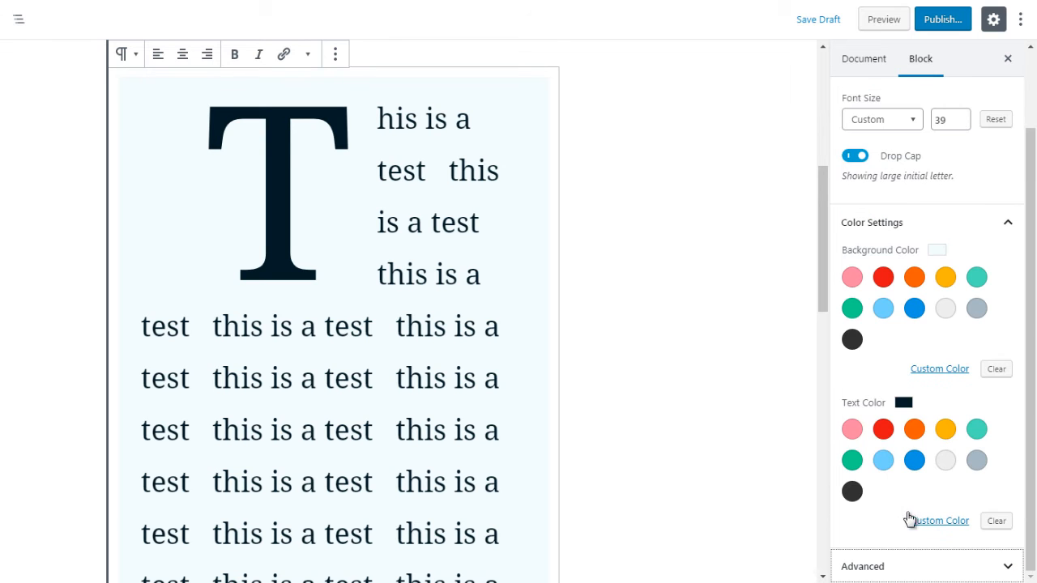
Step: Look at the Common Blocks available for insertion between the test paragraph and the Gallery block, adding nothing
left_click_drag(820, 256, 803, 432)
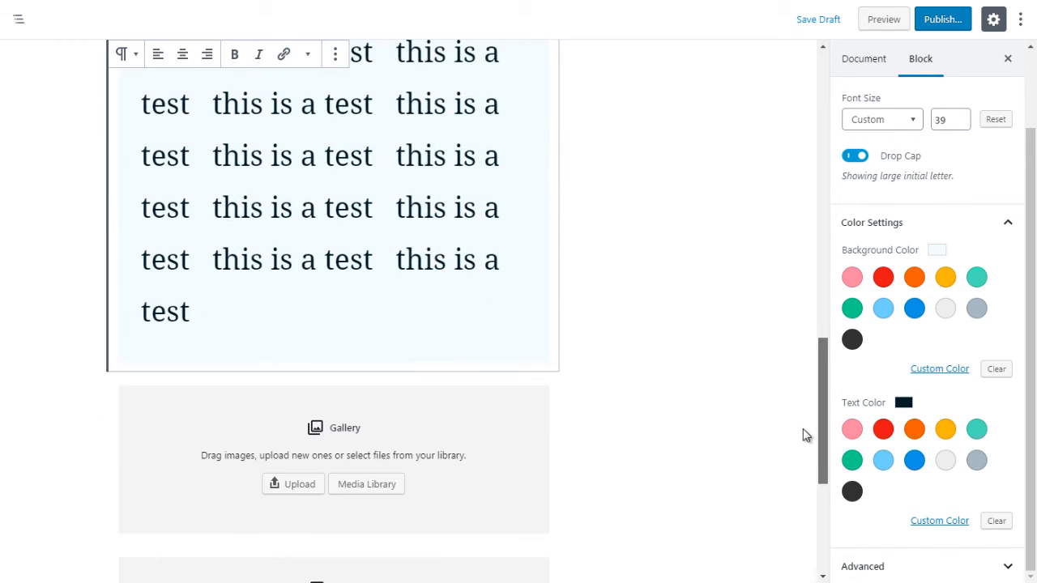
left_click(603, 341)
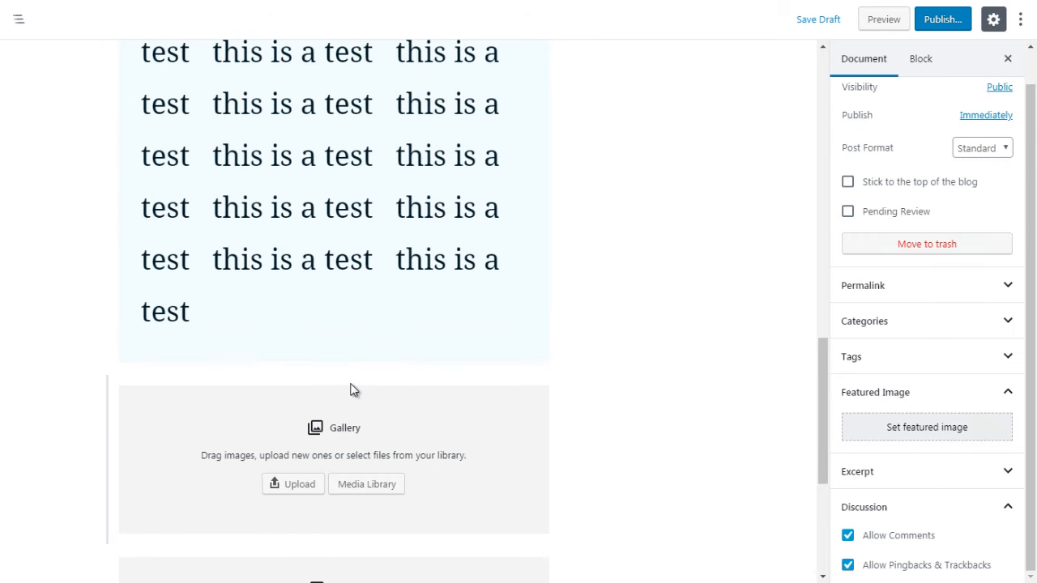
left_click(334, 373)
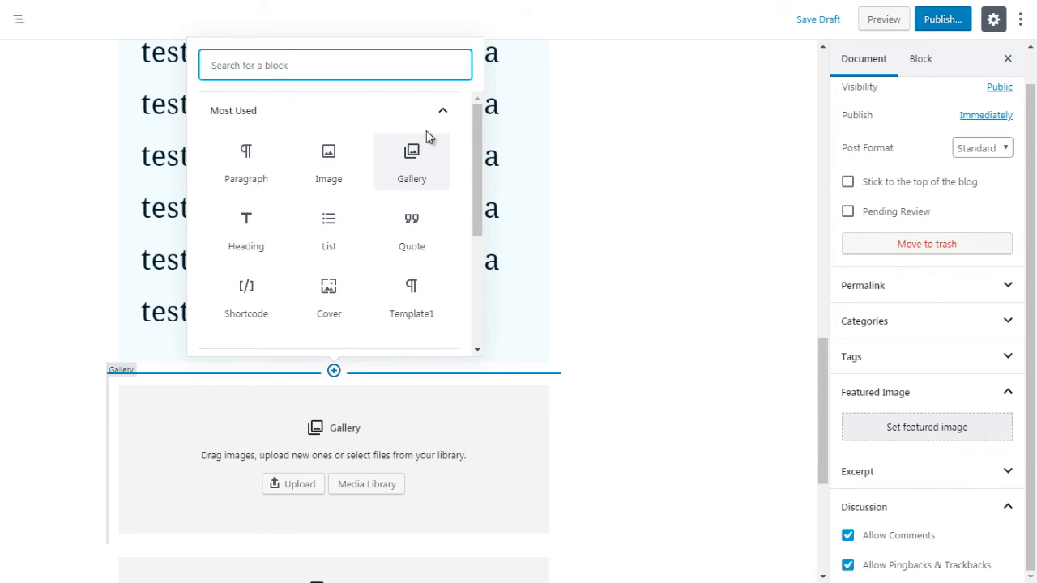
left_click(436, 113)
left_click(401, 153)
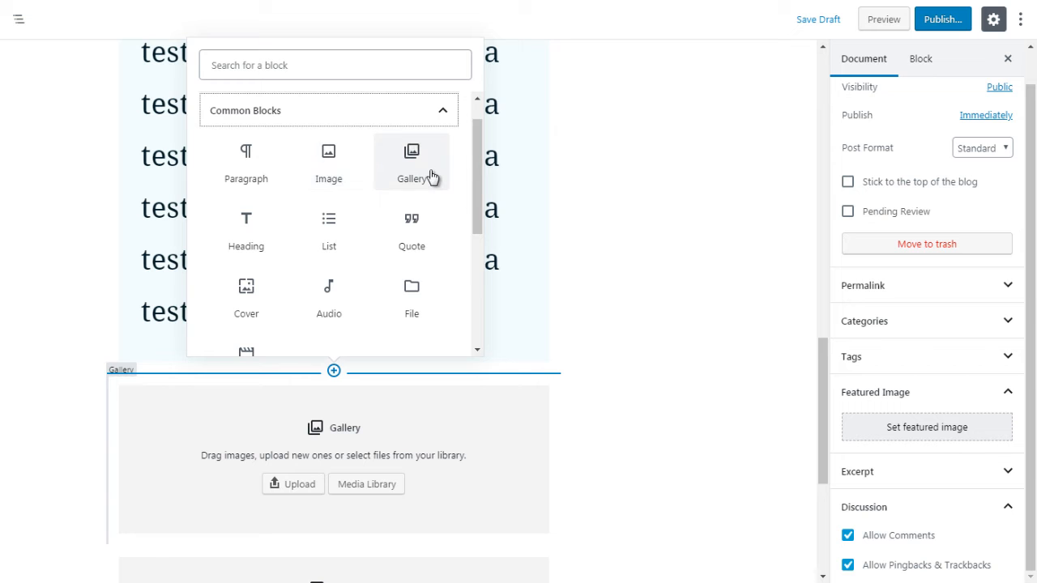
left_click(595, 259)
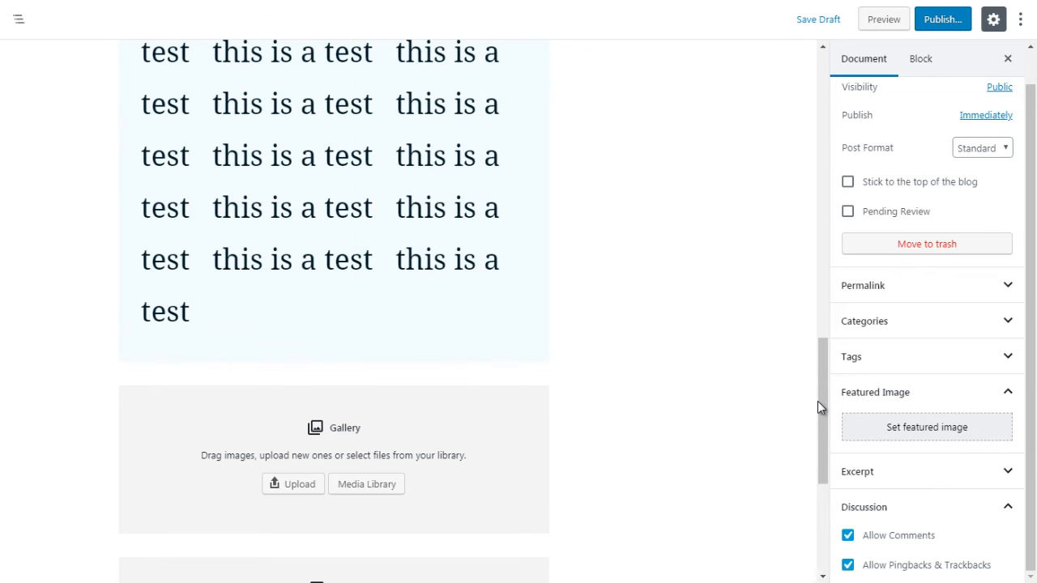
Step: Select the empty Image block and the Gallery block in turn to look at their upload options and settings
left_click_drag(818, 402, 821, 447)
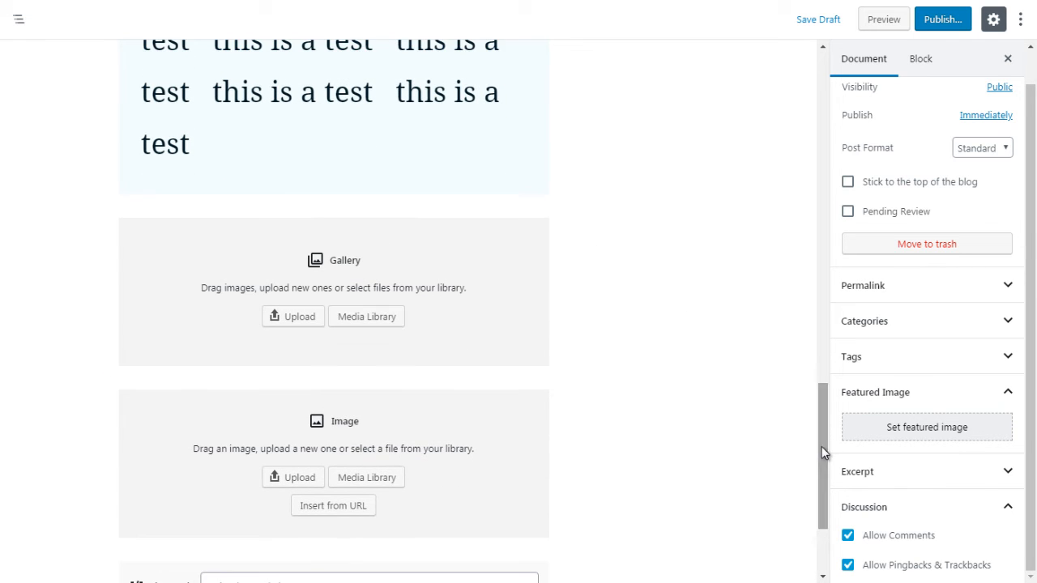
left_click(495, 434)
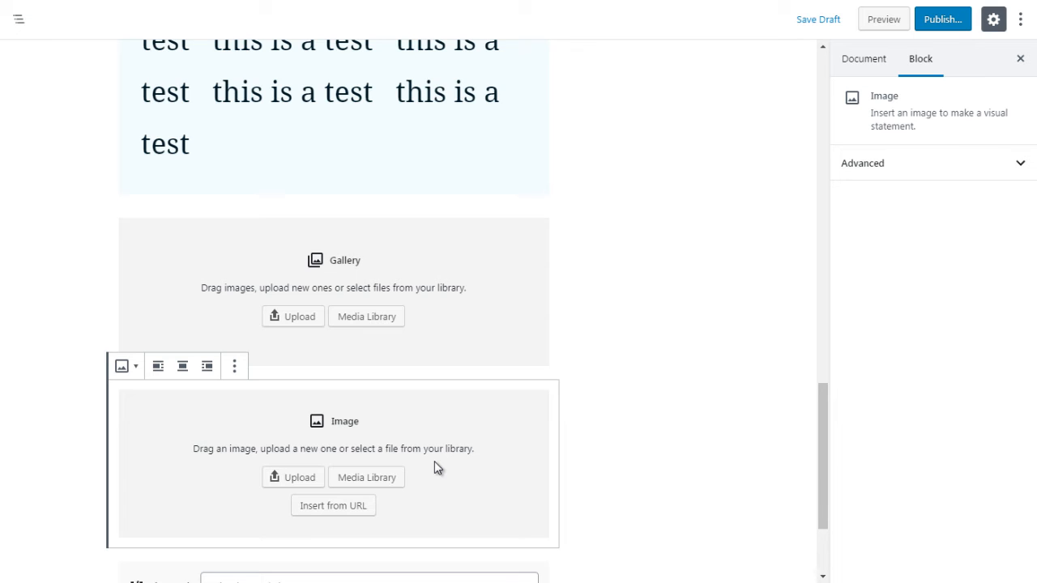
left_click(479, 324)
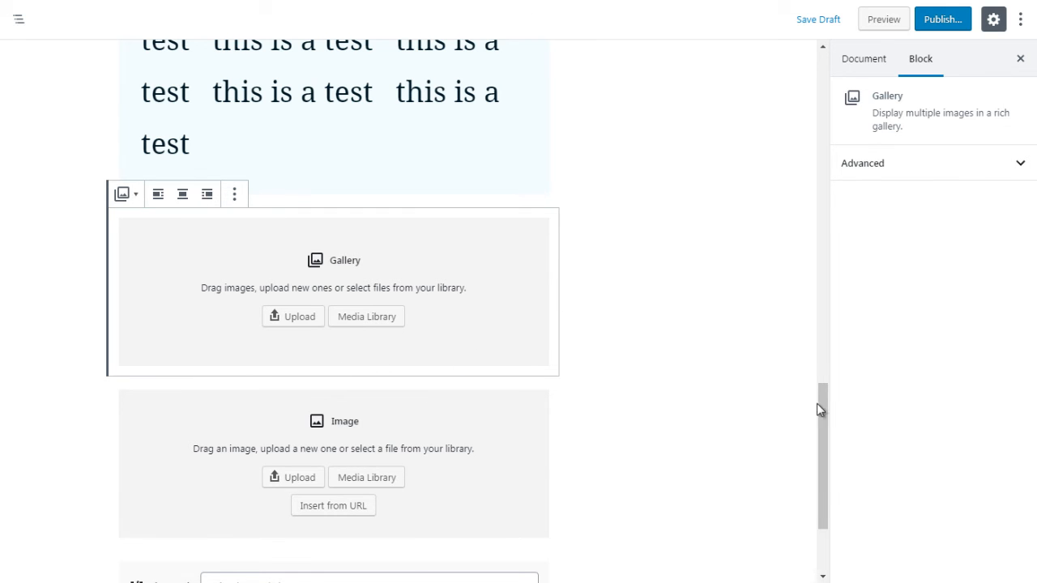
mouse_move(819, 407)
left_mouse_down()
mouse_move(823, 419)
mouse_move(819, 397)
left_mouse_up()
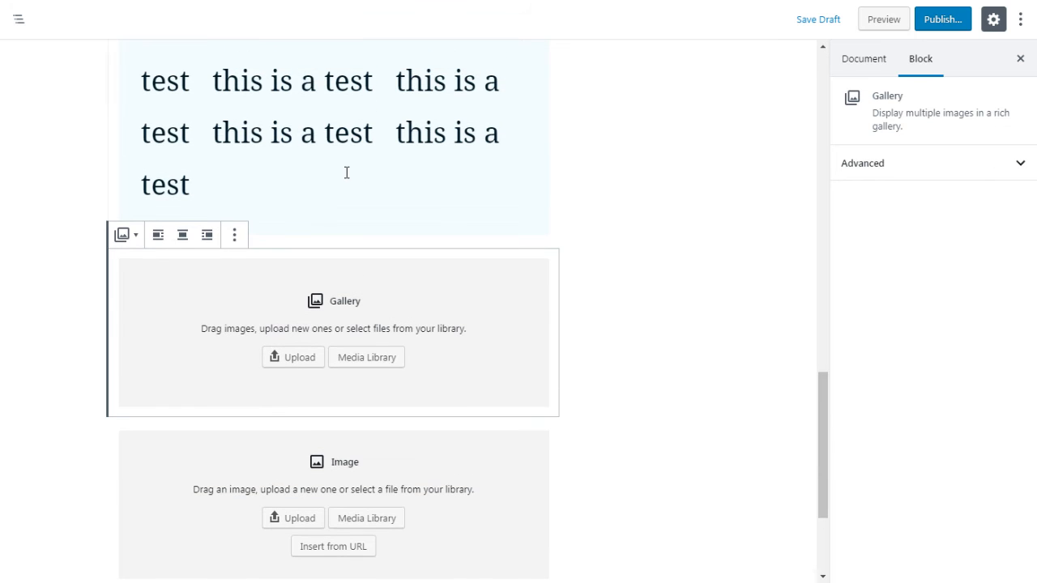
left_click(82, 295)
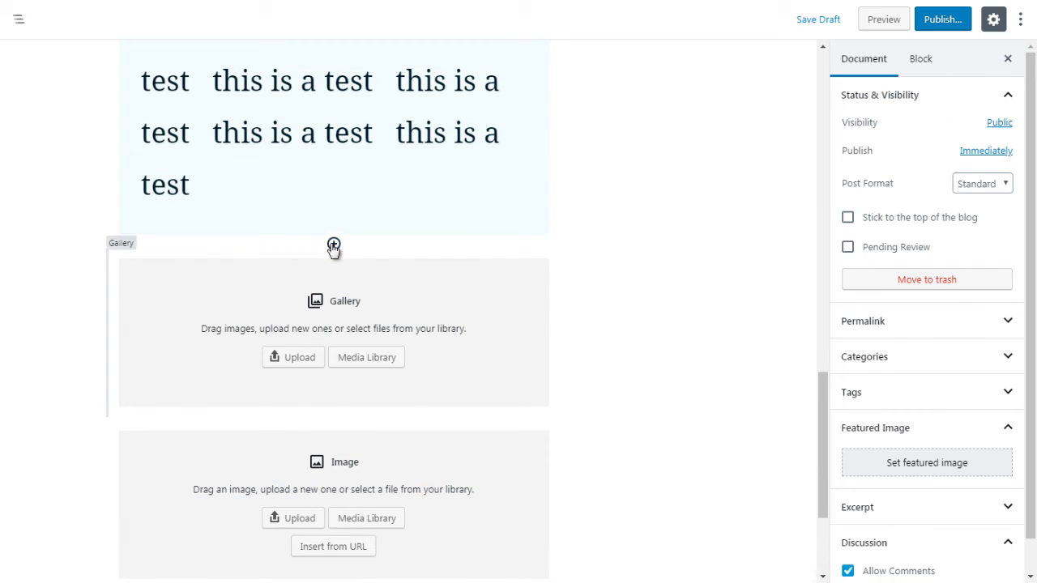
Step: Insert an empty List block from the common blocks between the test paragraph and the Gallery block
left_click(334, 244)
left_click(446, 331)
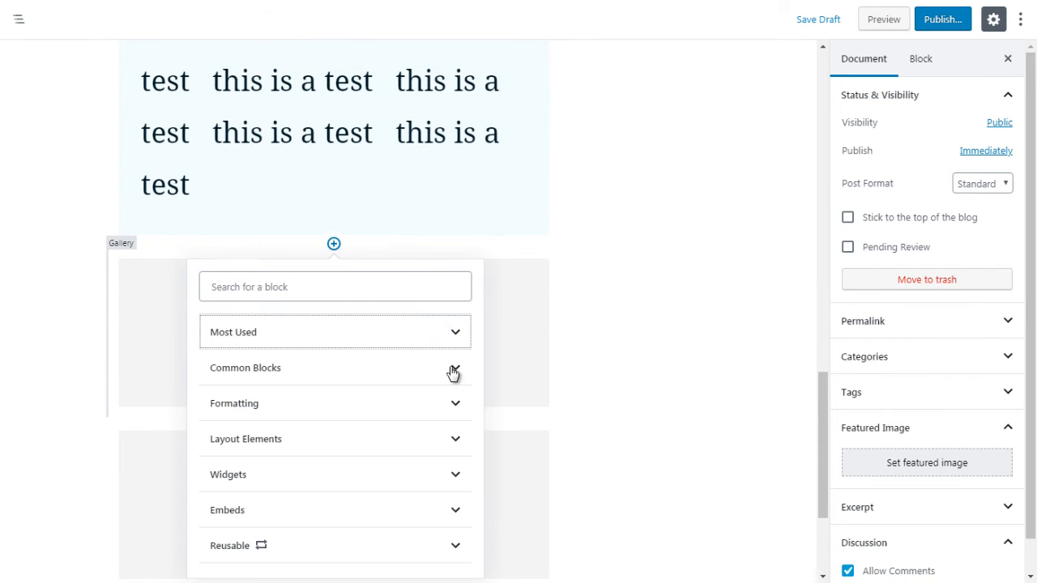
left_click(454, 370)
left_click_drag(475, 381, 476, 389)
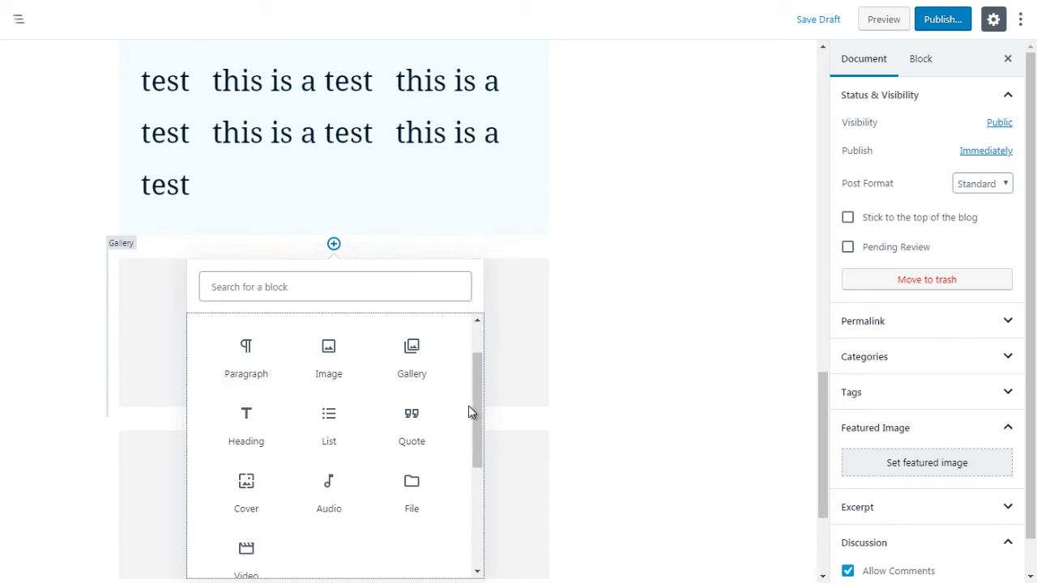
left_click_drag(476, 414, 480, 444)
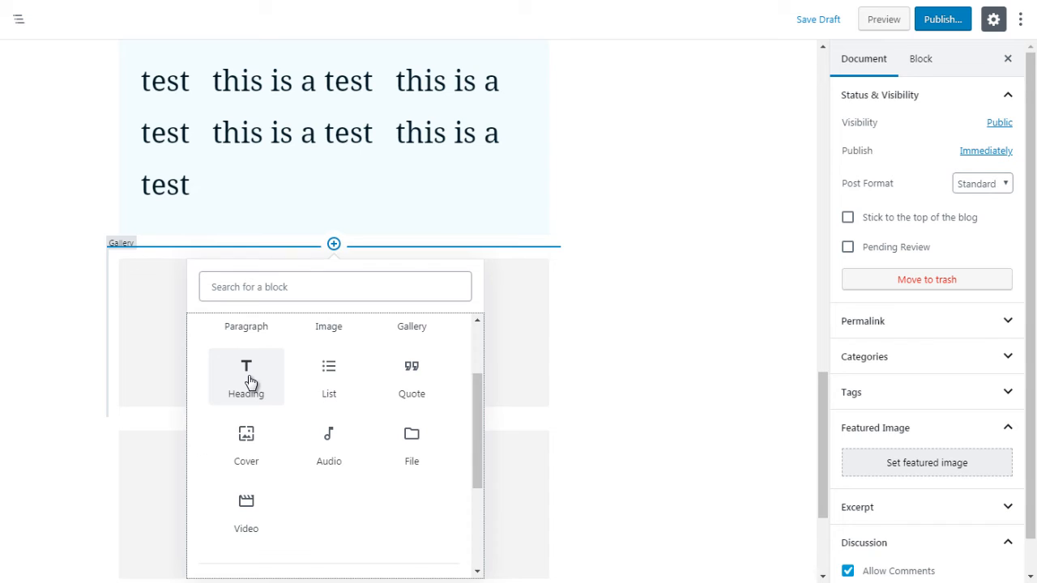
left_click(328, 380)
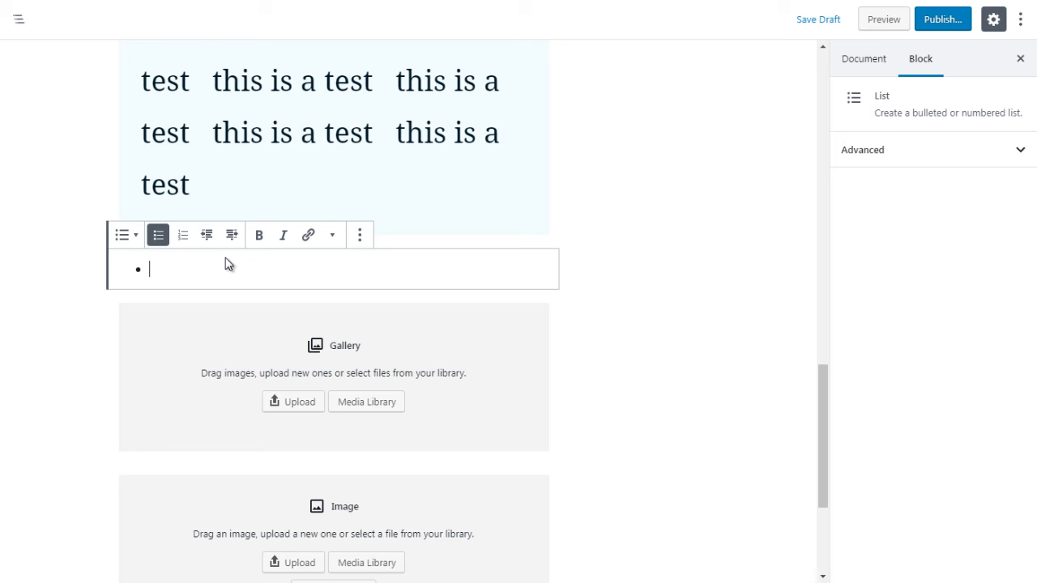
left_click(69, 334)
Step: Insert a Quote block between the empty list and the Gallery block, with the quote text "test"
left_click(334, 290)
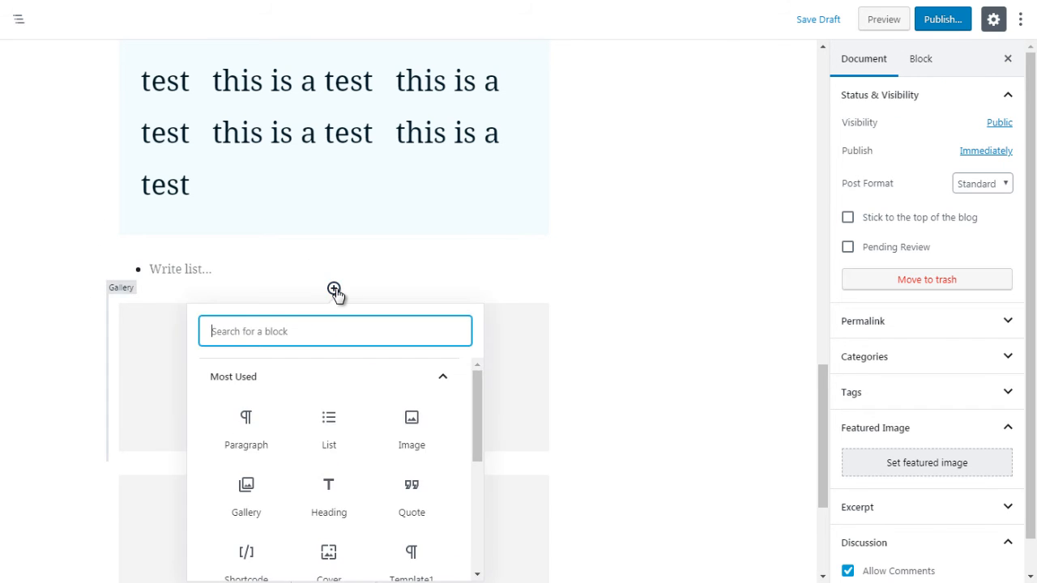
left_click(452, 383)
left_click(426, 411)
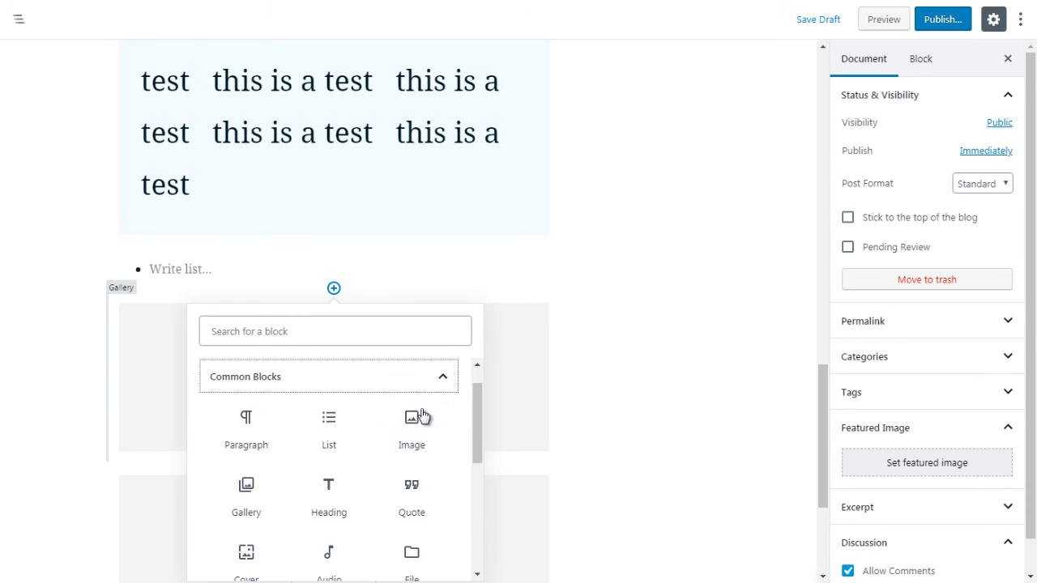
left_click_drag(473, 416, 474, 447)
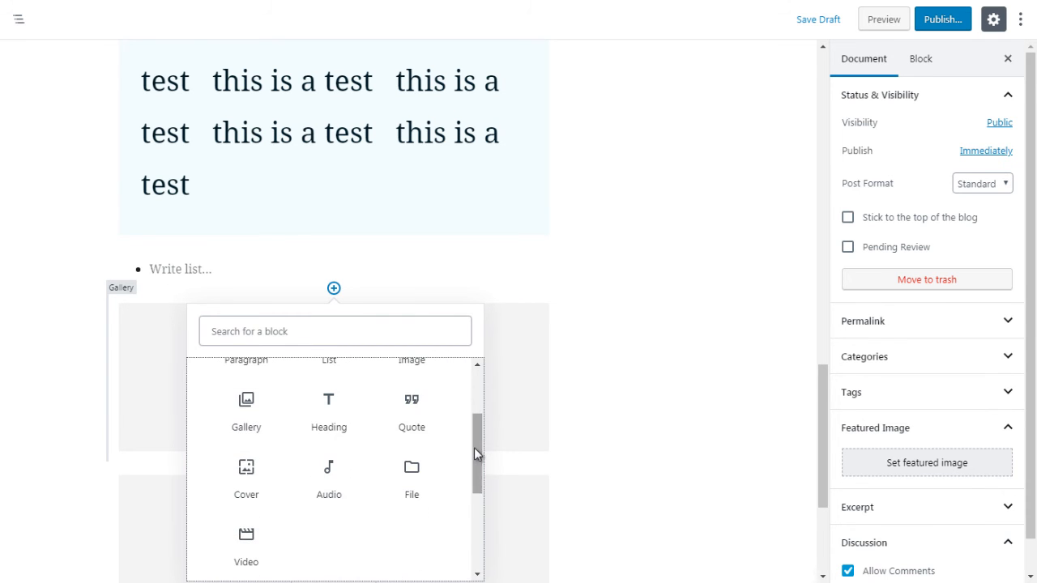
left_click(409, 419)
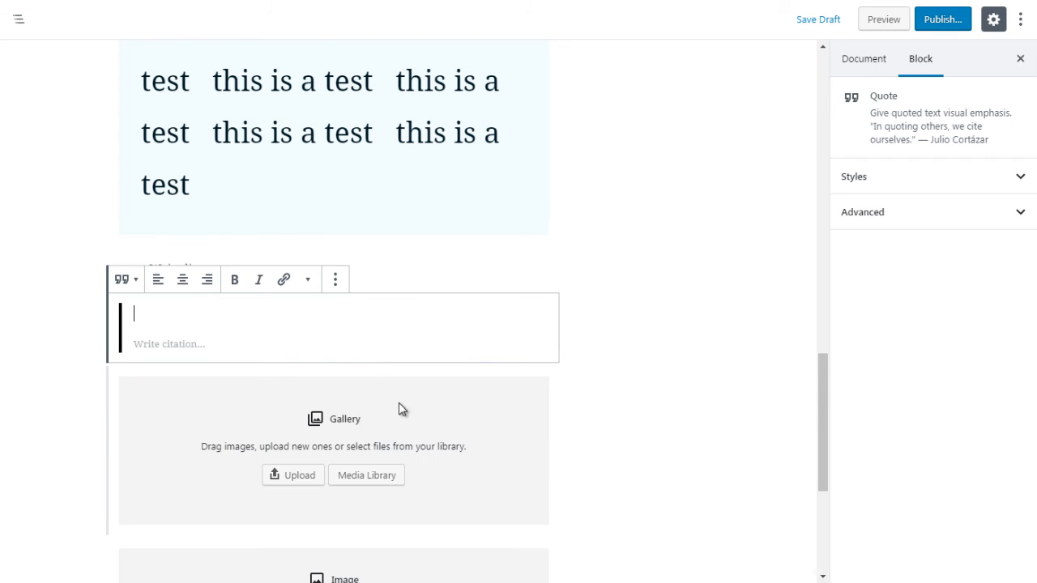
type("test")
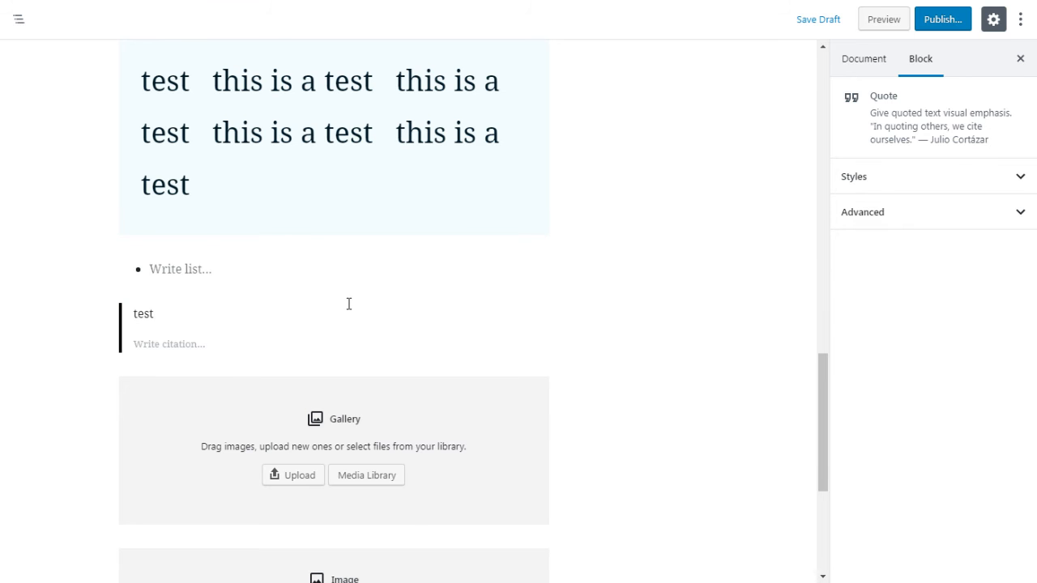
Step: Compare the Default and Large styles on the "This is a quote" block near the post's beginning, and apply Large
left_click_drag(822, 474, 822, 190)
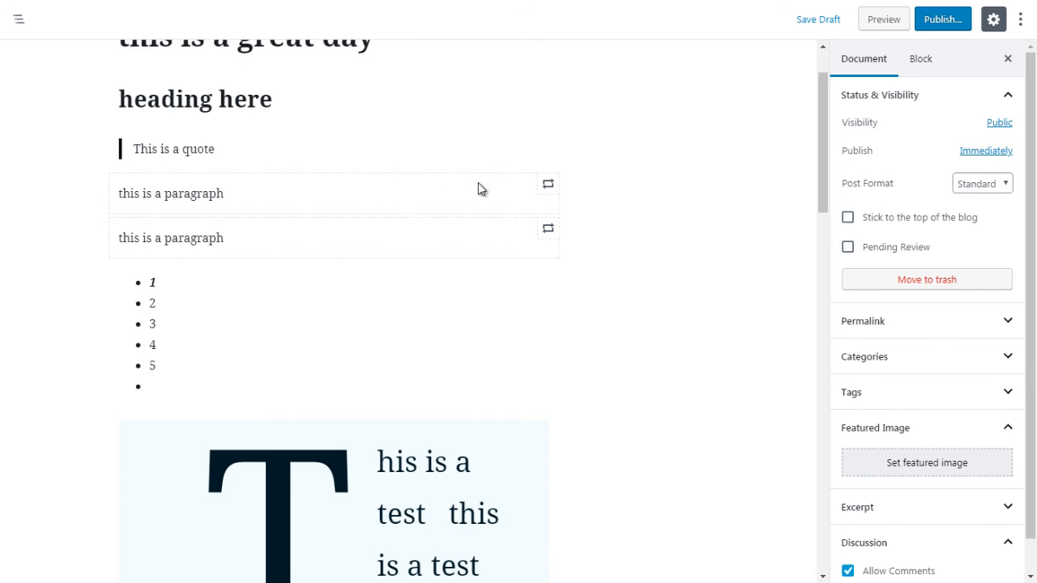
left_click(416, 155)
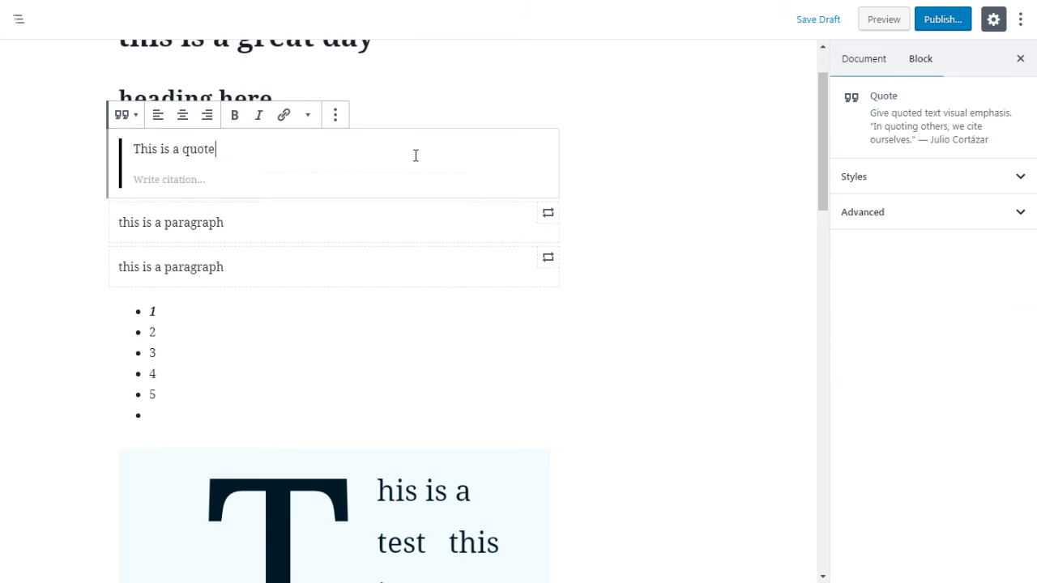
left_click(896, 182)
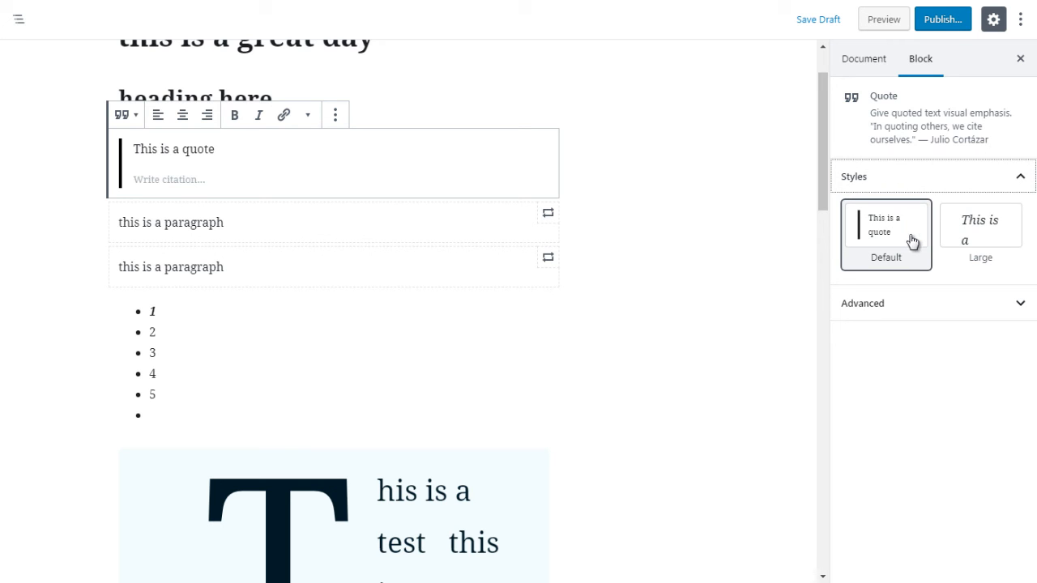
left_click(975, 239)
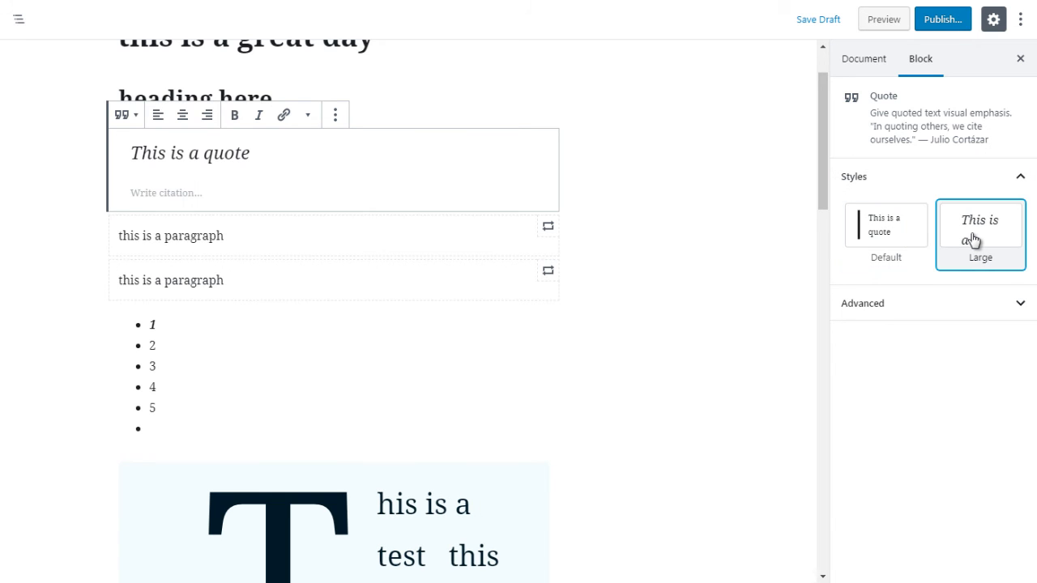
left_click(900, 238)
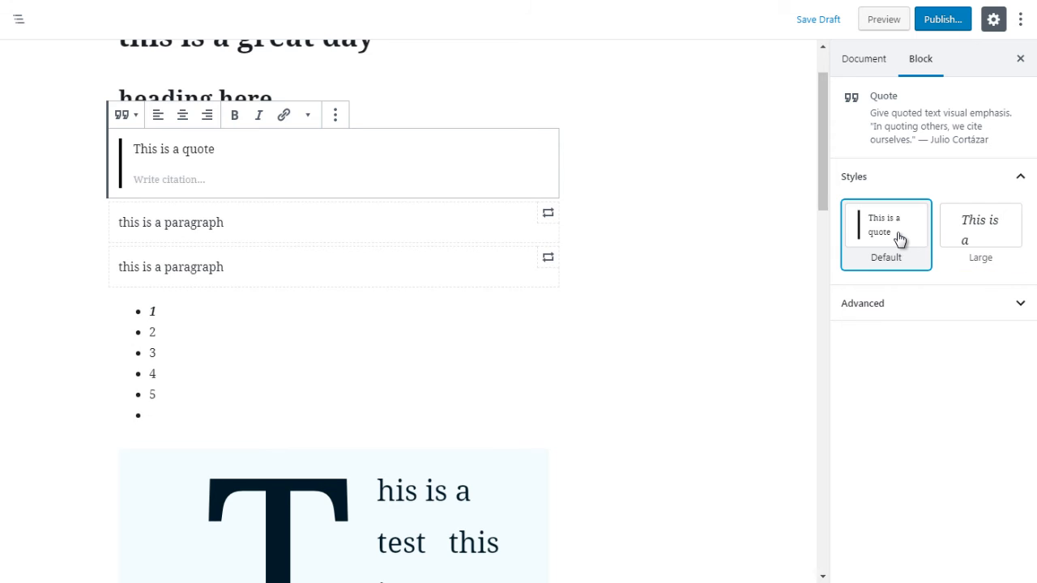
left_click(985, 238)
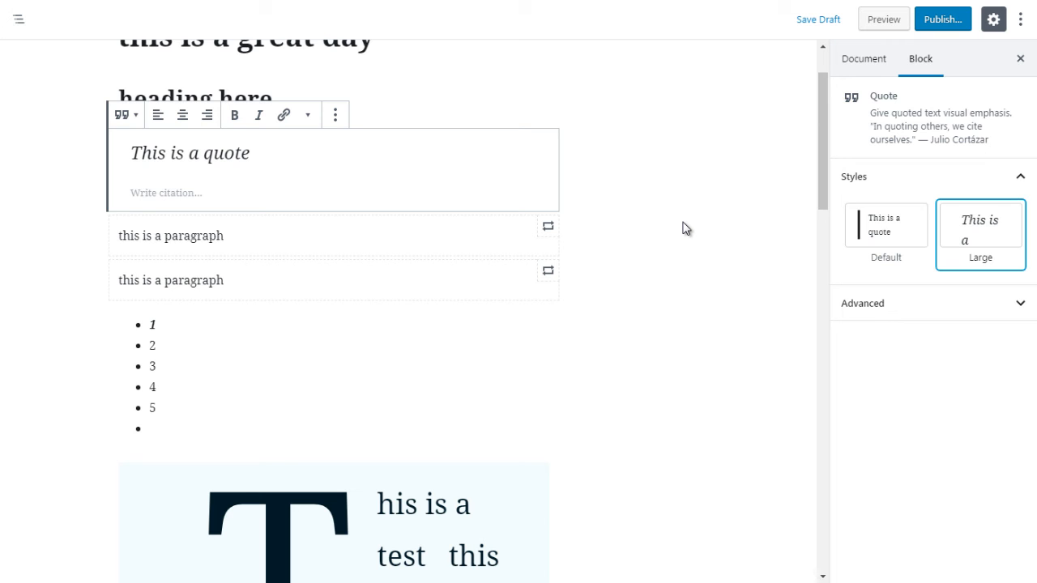
left_click(908, 303)
left_click(910, 304)
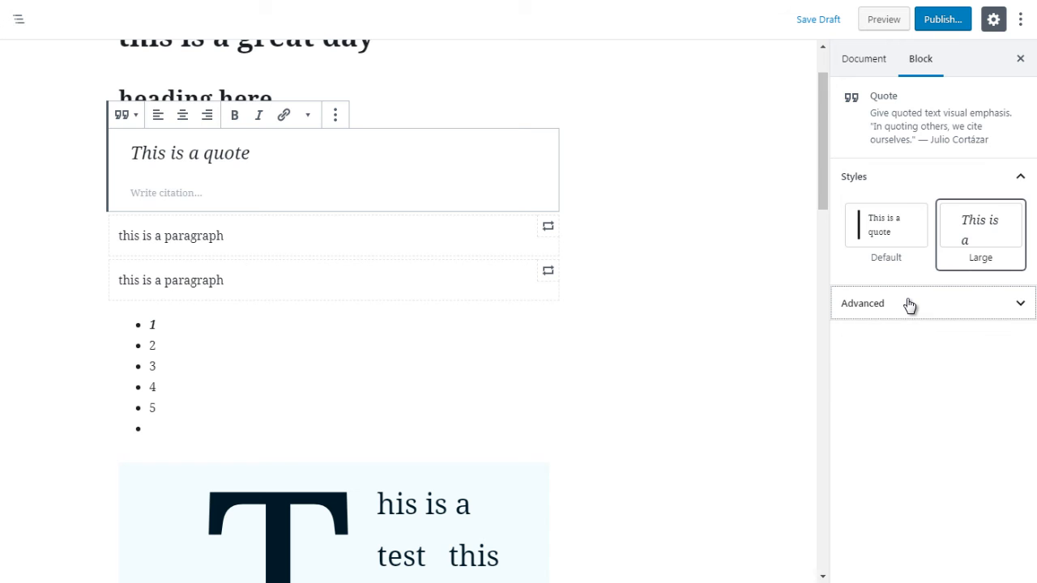
left_click(721, 312)
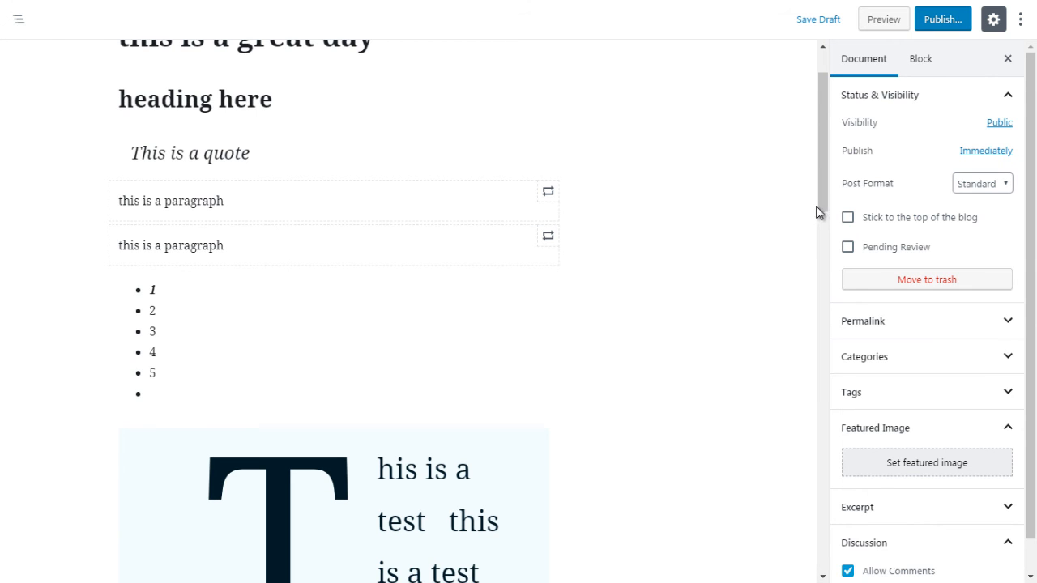
Step: Insert an empty Audio block between the second "this is a paragraph" block and the 1 to 5 bulleted list
scroll(819, 198, "down", 1)
left_click(333, 236)
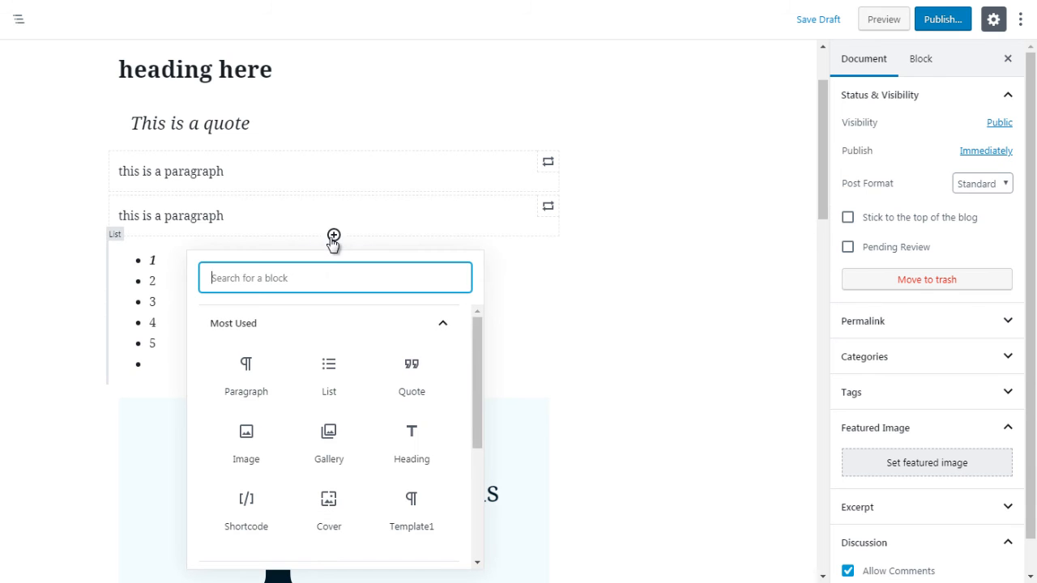
left_click(451, 328)
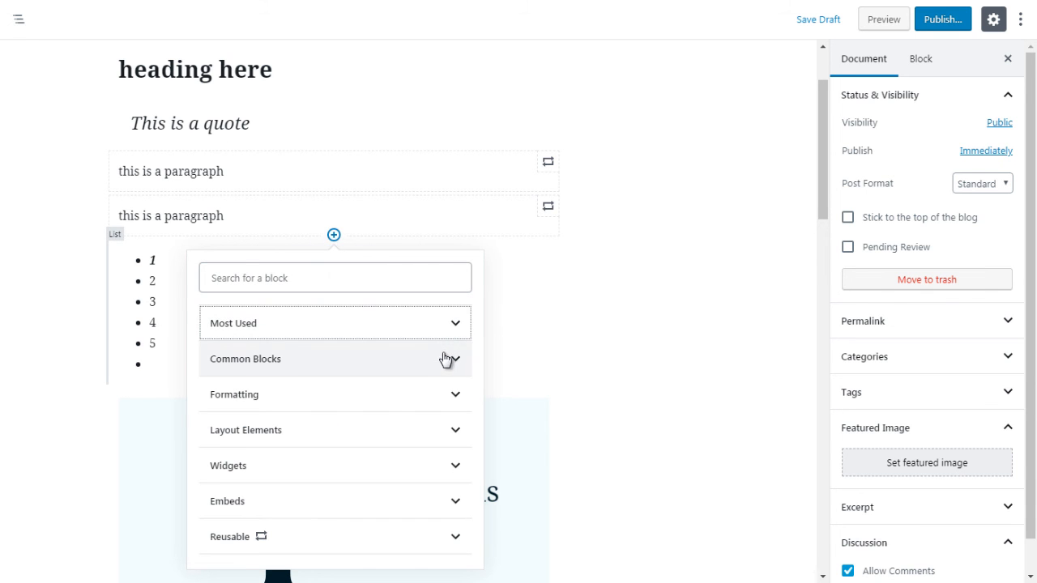
left_click(446, 357)
left_click_drag(477, 364, 476, 381)
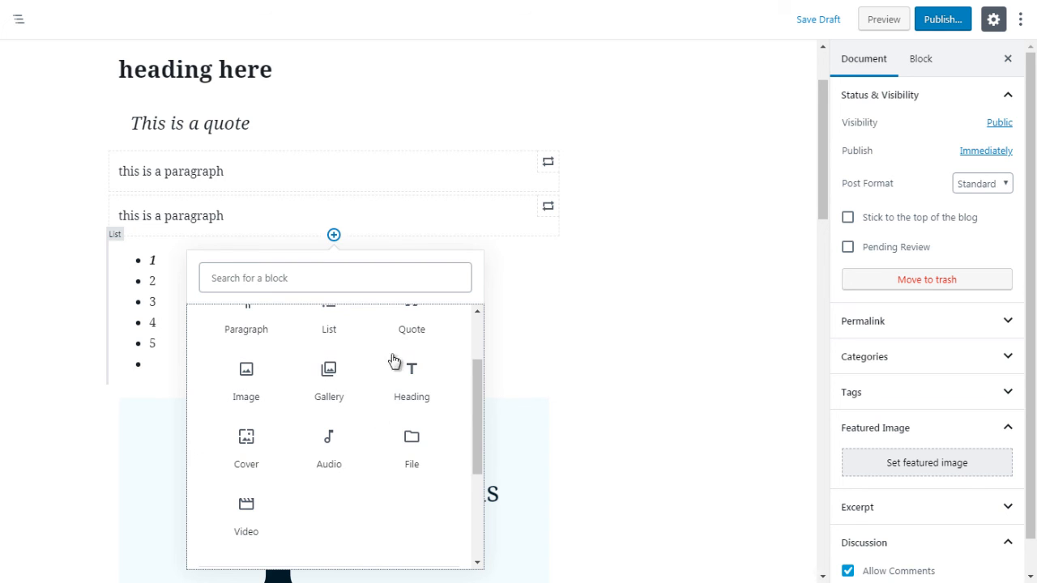
left_click(334, 455)
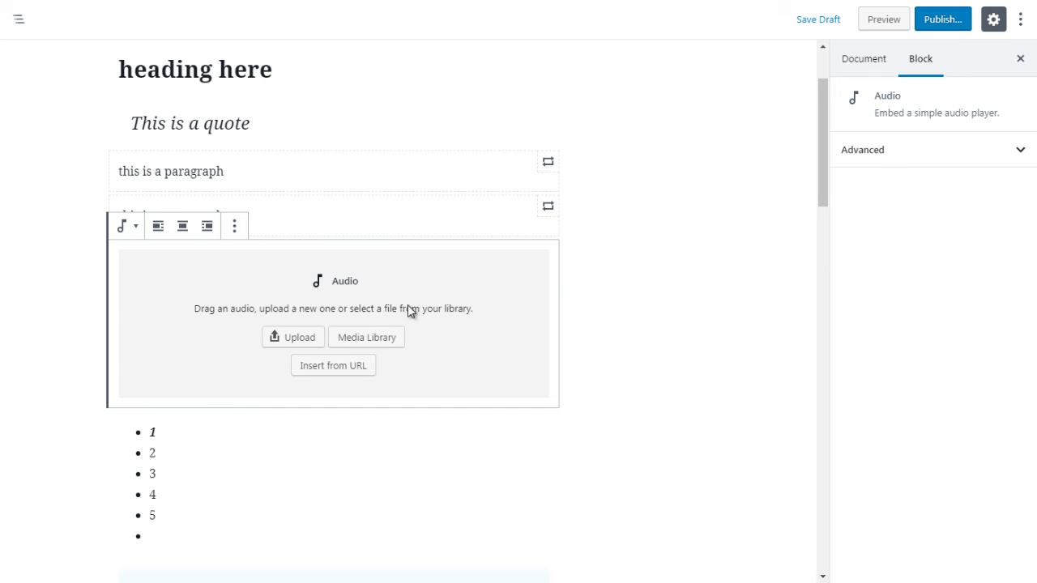
left_click(607, 303)
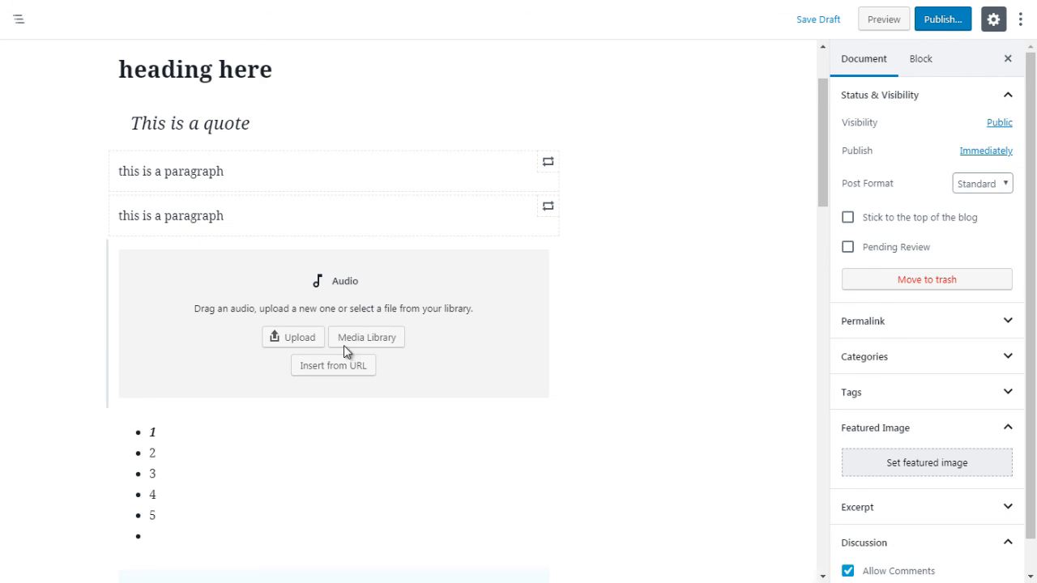
Step: Insert an empty File block between the Audio block and the 1 to 5 bulleted list
left_click(334, 407)
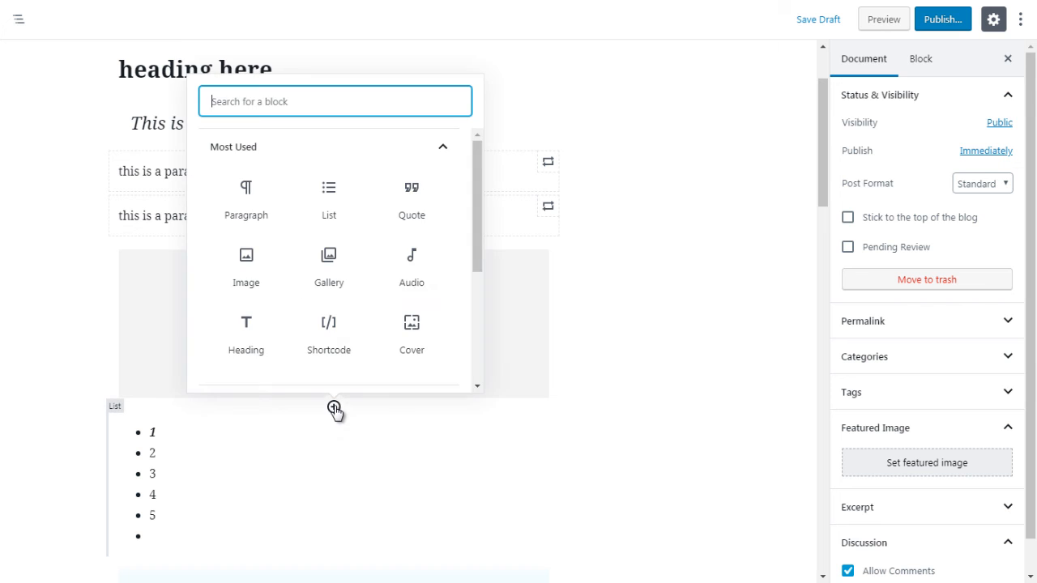
left_click(440, 147)
left_click(438, 189)
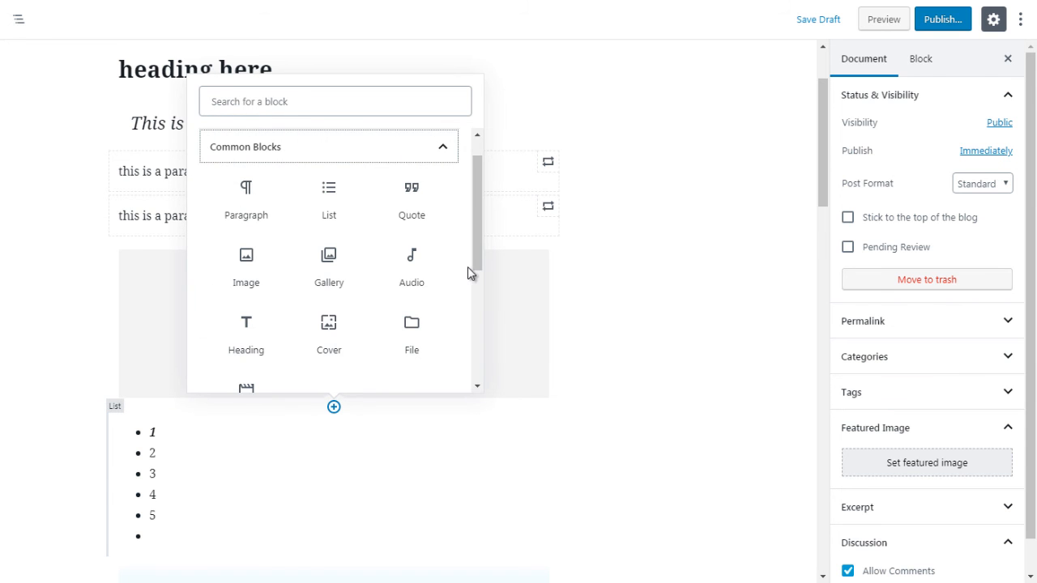
left_click_drag(479, 262, 466, 282)
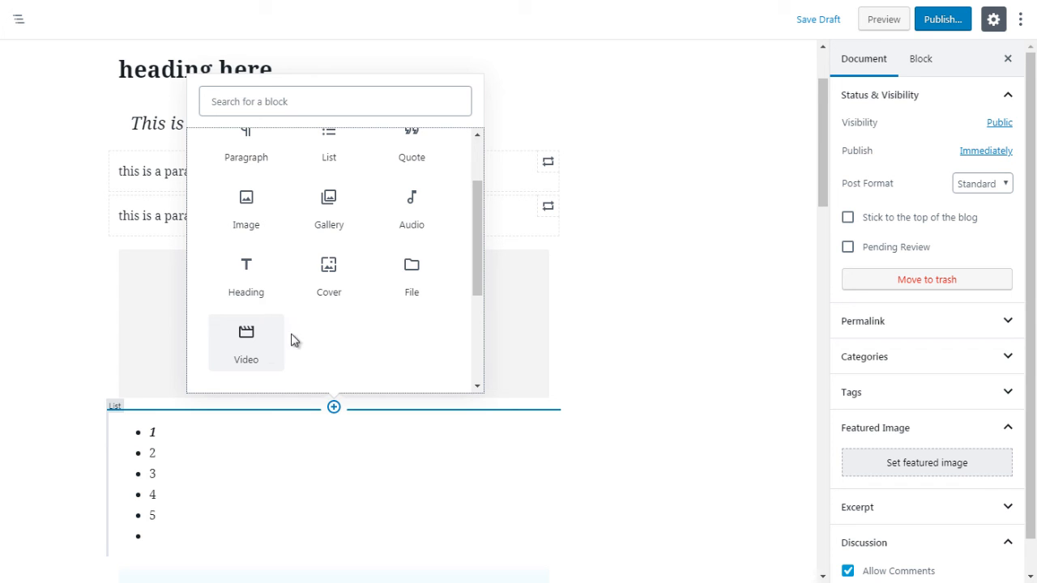
left_click(412, 279)
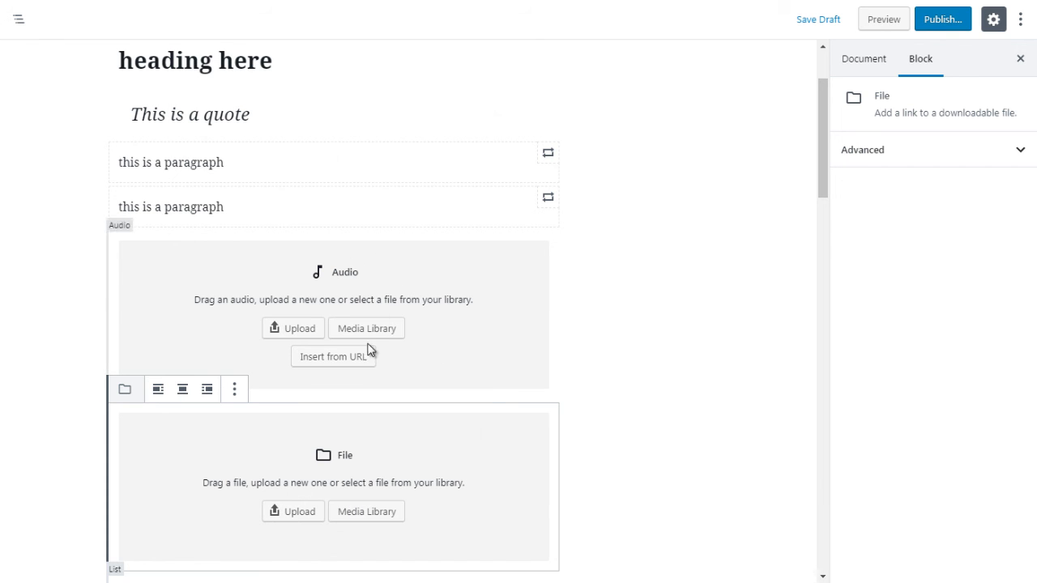
left_click(618, 385)
Step: Insert an empty Cover block from the common blocks between the Audio and File blocks
left_click(333, 398)
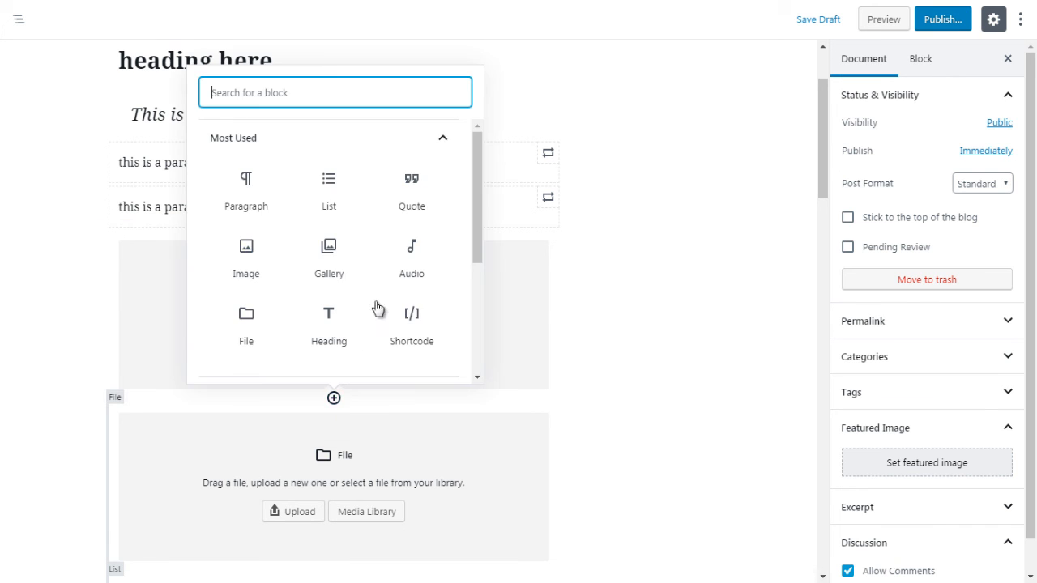
left_click(445, 139)
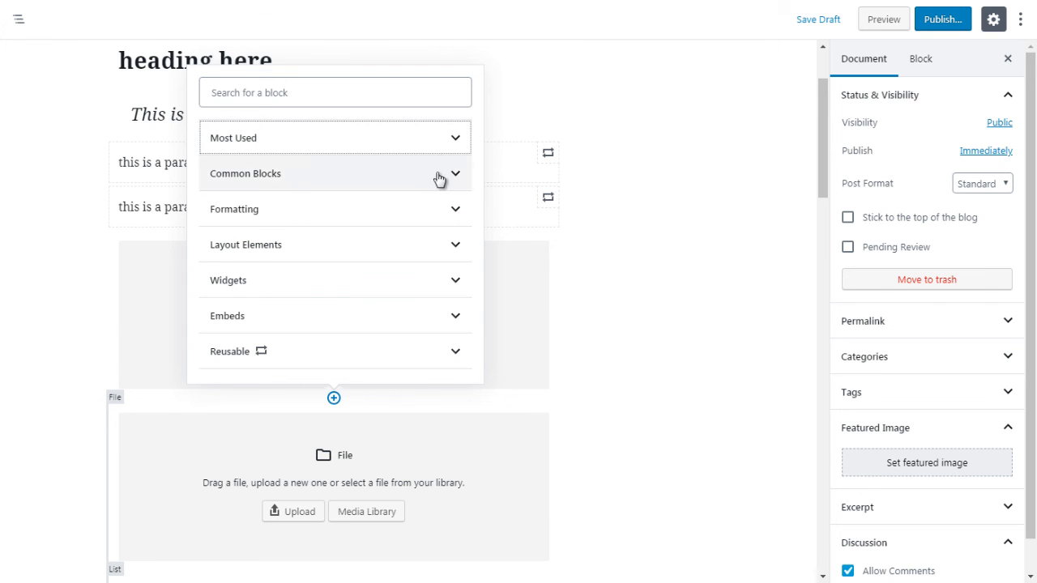
left_click(439, 179)
scroll(477, 284, "down", 1)
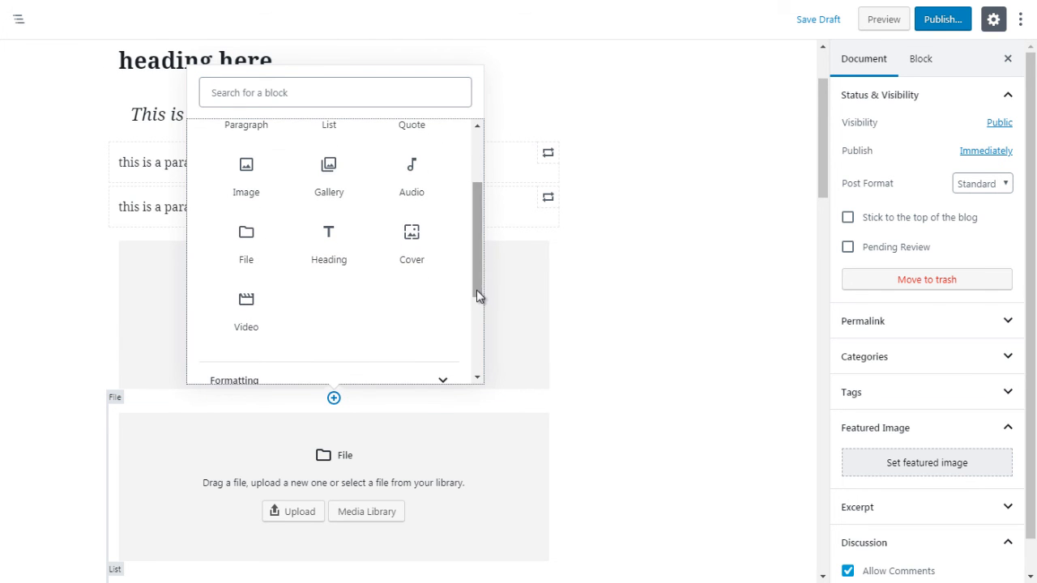
left_click(416, 233)
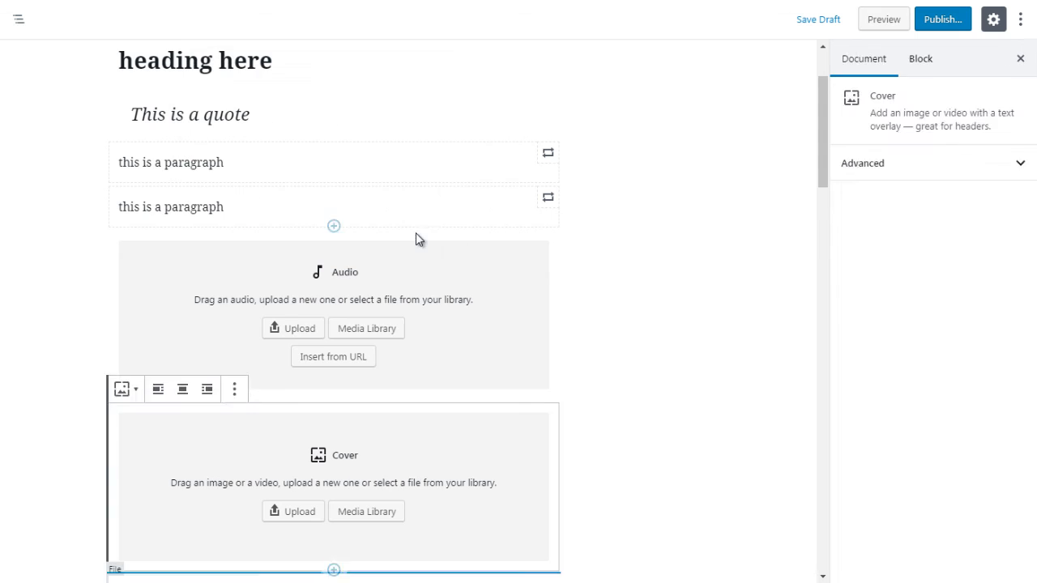
left_click(416, 232)
Step: Move the Cover block up two places so it sits between the two "this is a paragraph" blocks
mouse_move(819, 161)
left_mouse_down()
mouse_move(820, 178)
mouse_move(820, 165)
left_mouse_up()
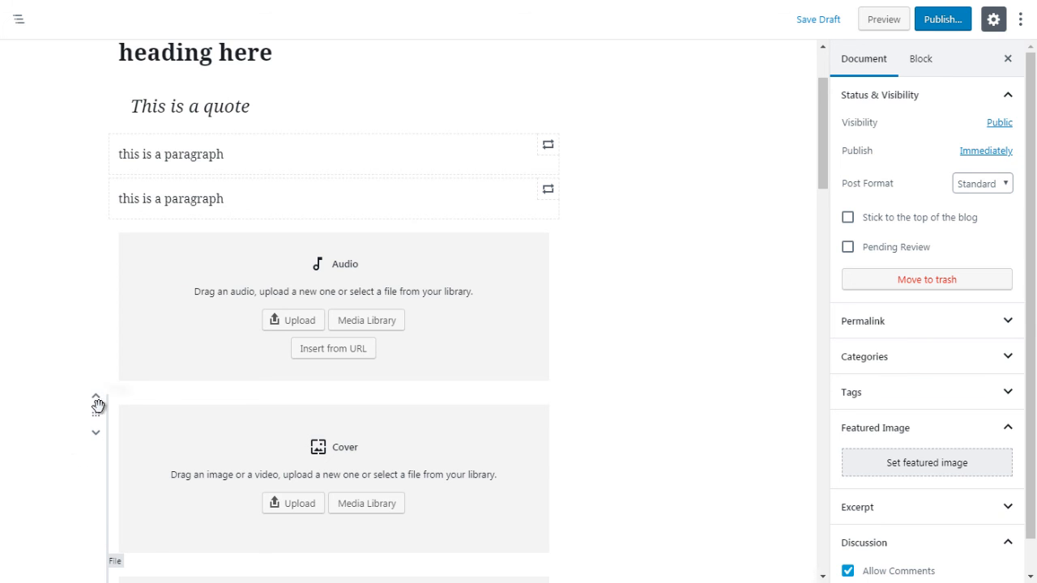
left_click(96, 405)
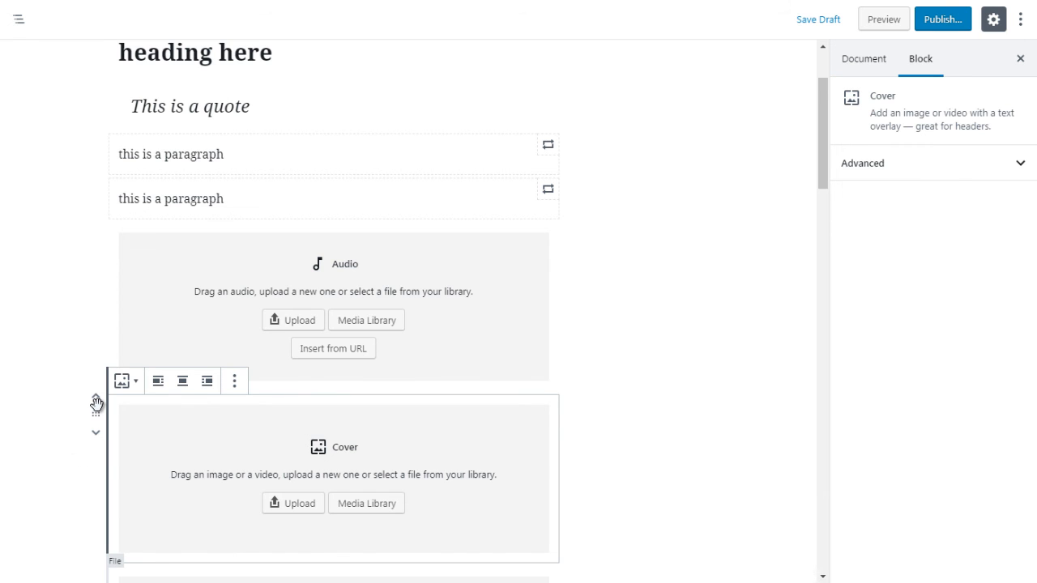
left_click(96, 400)
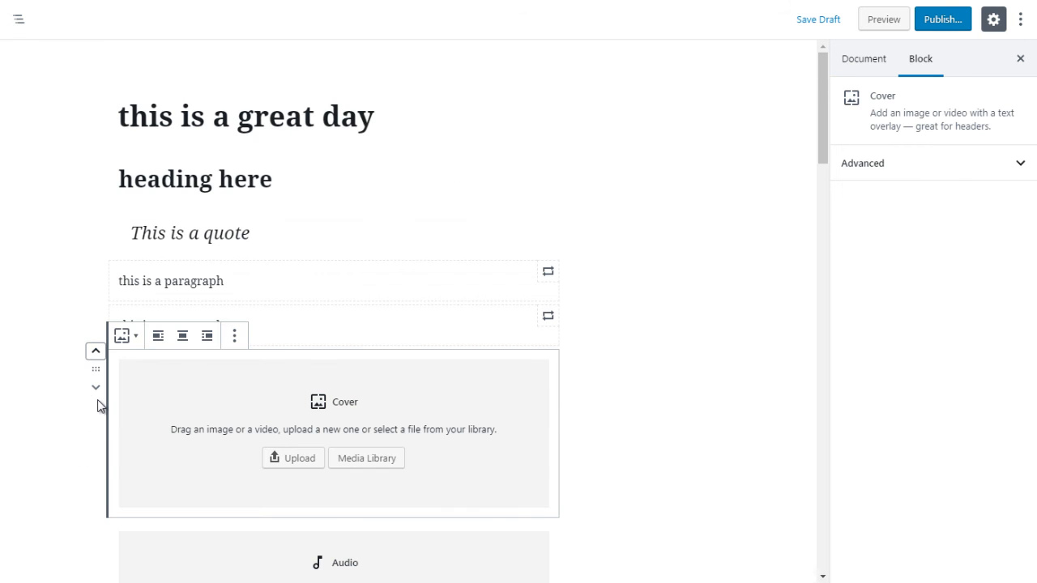
left_click(95, 355)
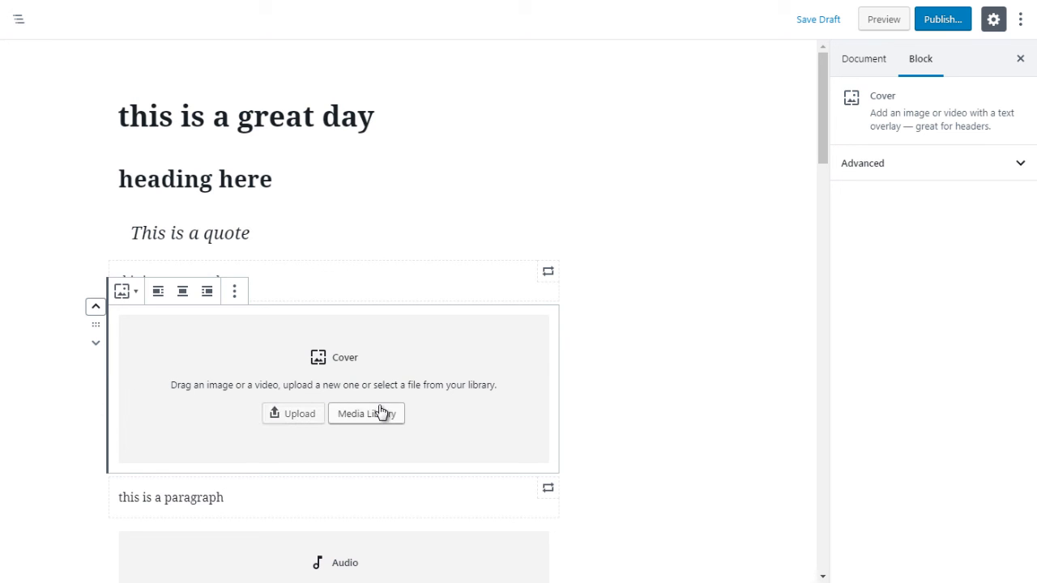